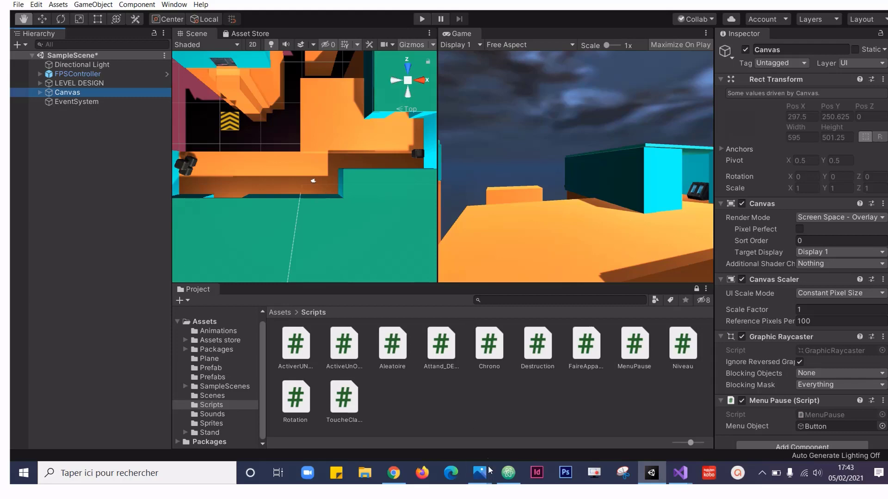
Step: Look over the Dungeon Traps and First-Aid Set reference images, then return to Unity
mouse_move(486, 471)
left_click(521, 395)
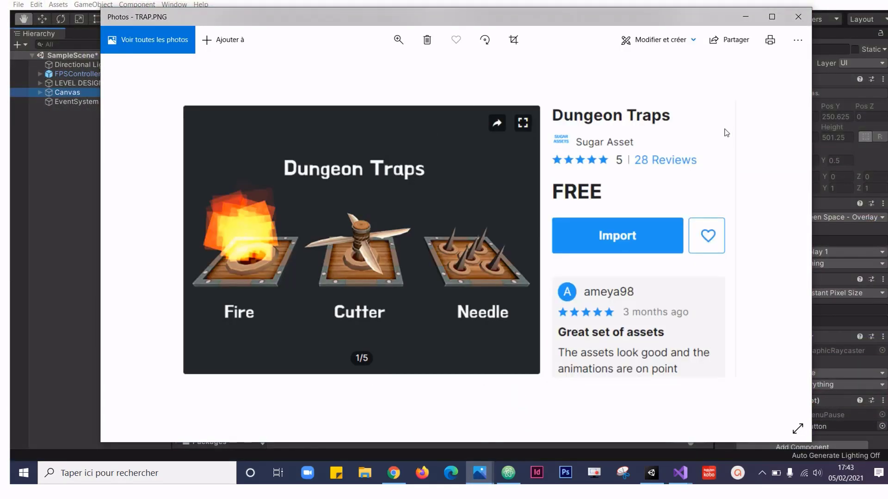
left_click(798, 17)
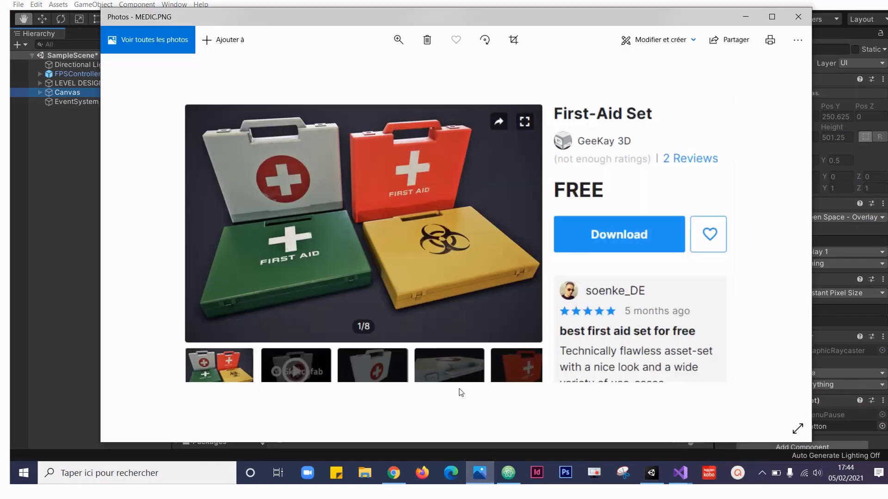
left_click(480, 472)
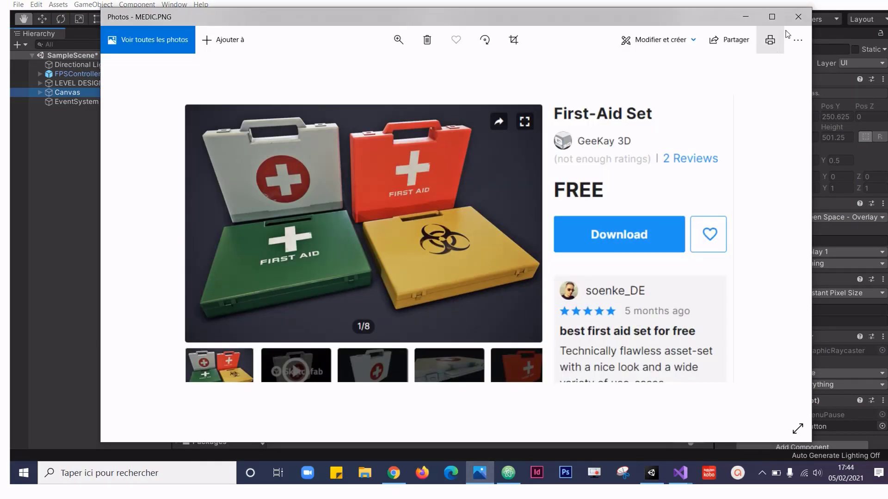
left_click(798, 16)
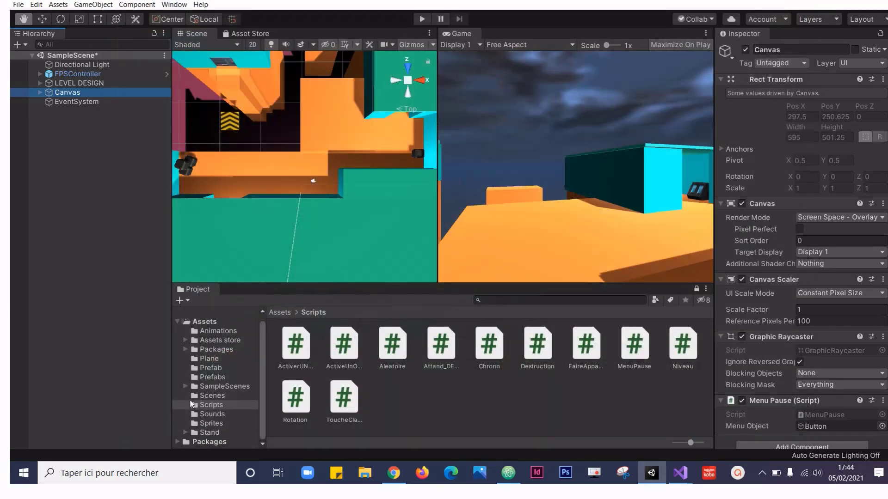
Step: Place the Pf_Trap_Needle prefab from Assets store > DungeonTraps > Trap > Prefab into the scene
left_click(204, 340)
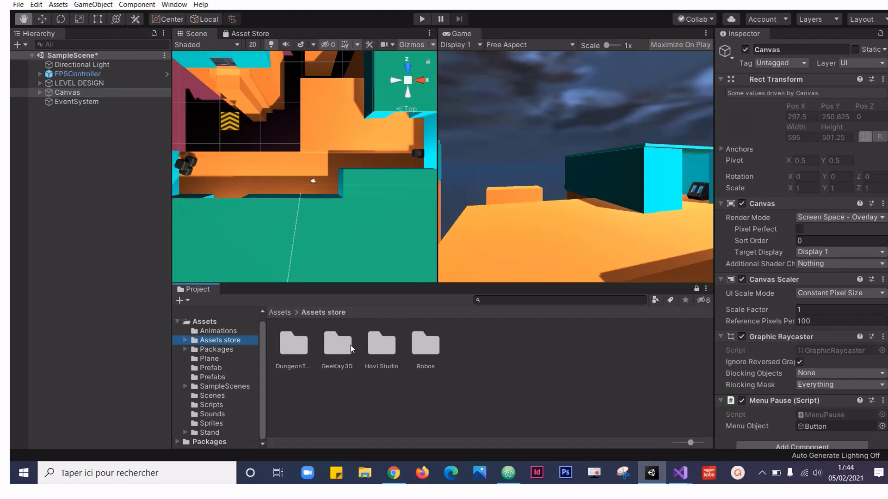
double_click(286, 350)
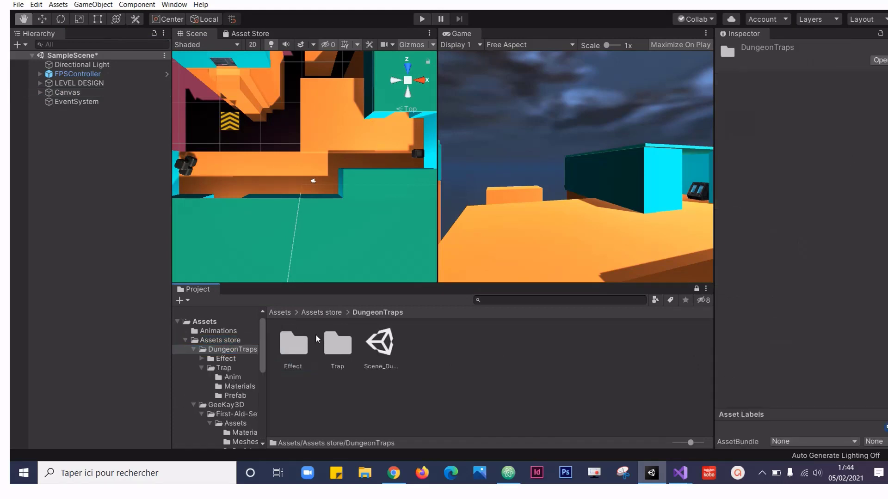
double_click(344, 350)
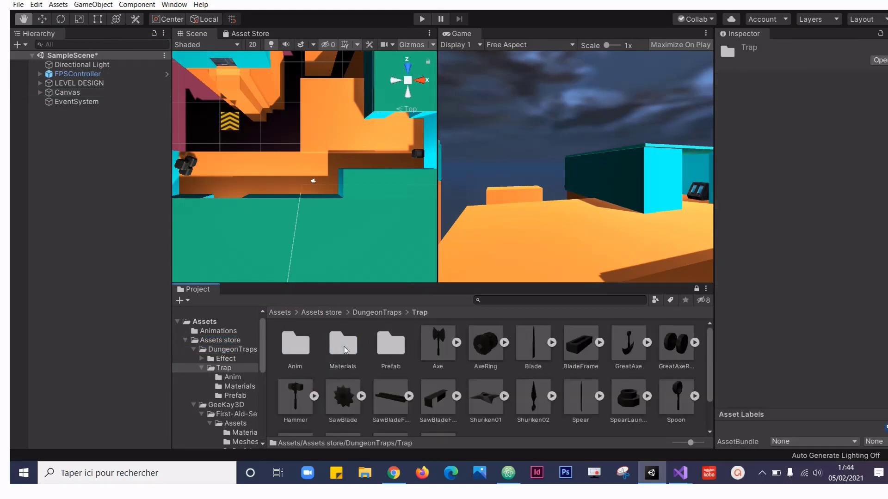
double_click(388, 352)
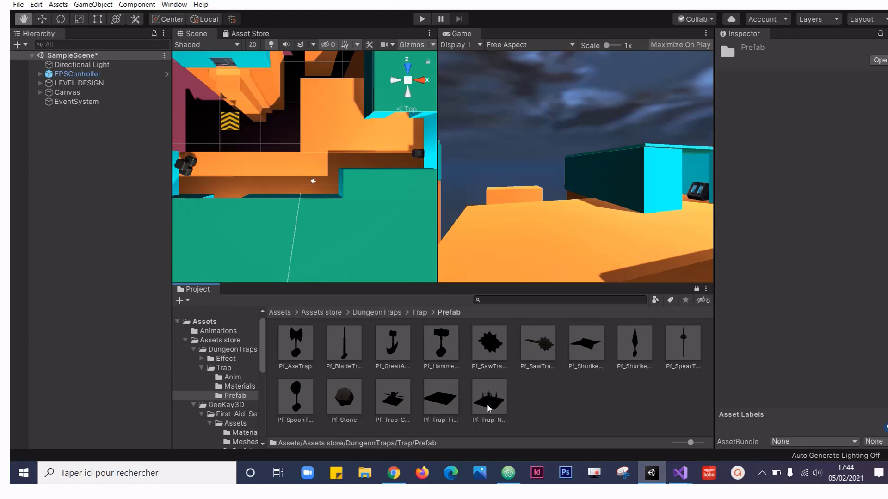
left_click_drag(489, 408, 278, 175)
left_click_drag(279, 175, 279, 174)
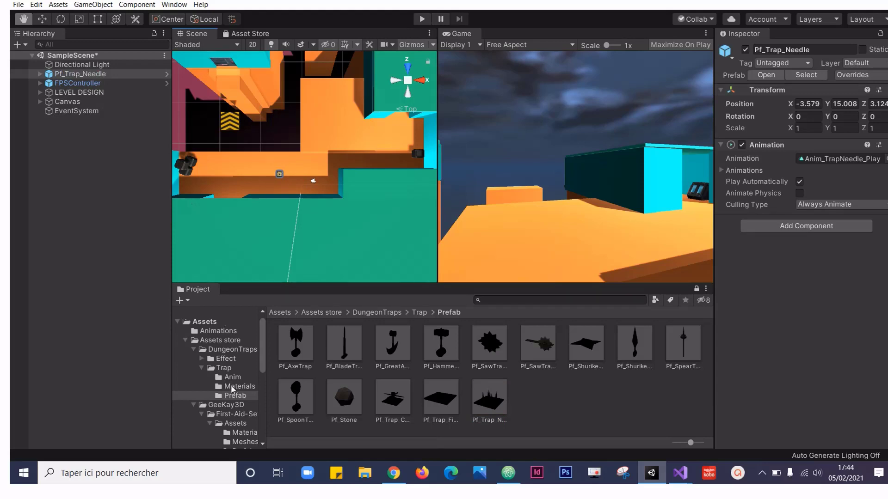
Step: Show the GeeKay3D First-Aid-Set Prefabs folder with its four FirstAidKit prefabs
left_click(214, 341)
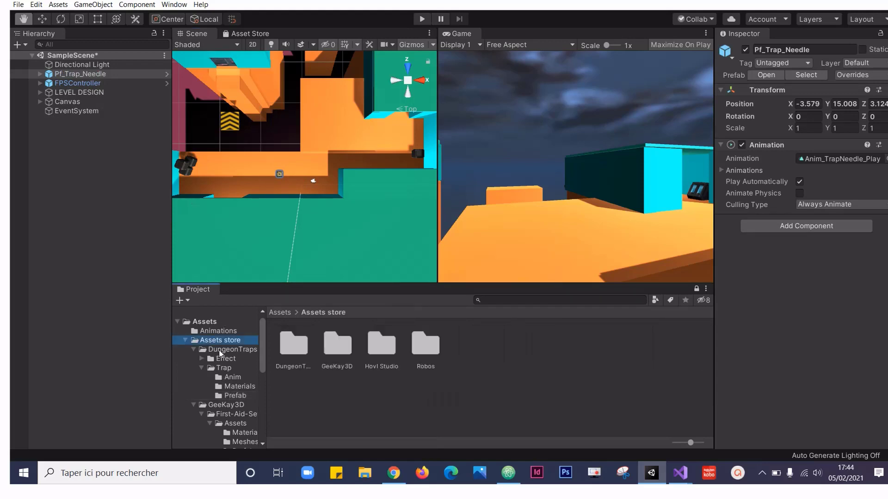
left_click(235, 347)
double_click(382, 345)
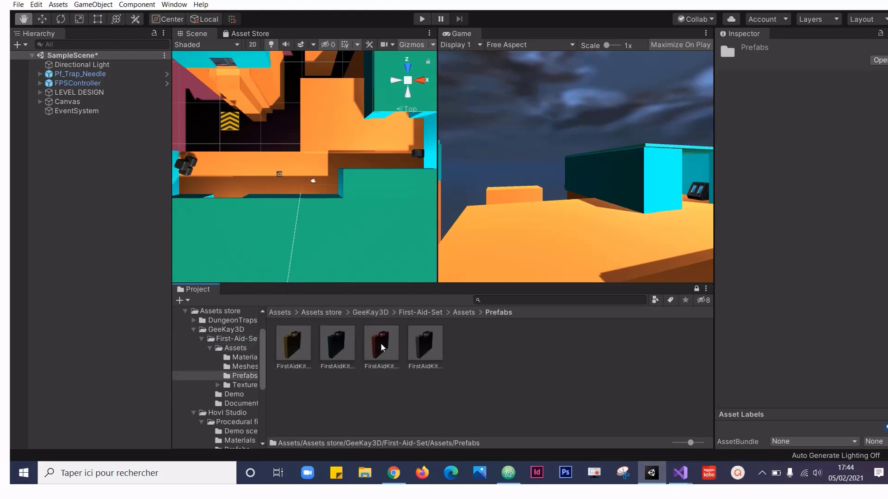
Step: Drop the FirstAidKit_Red prefab into the level at 0.5 scale, raised to Y 16.08
left_click_drag(382, 345, 340, 121)
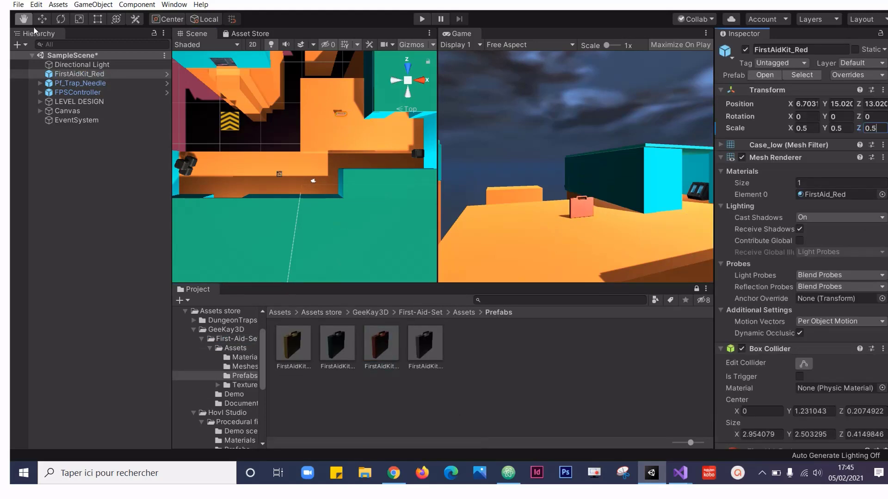
left_click(43, 18)
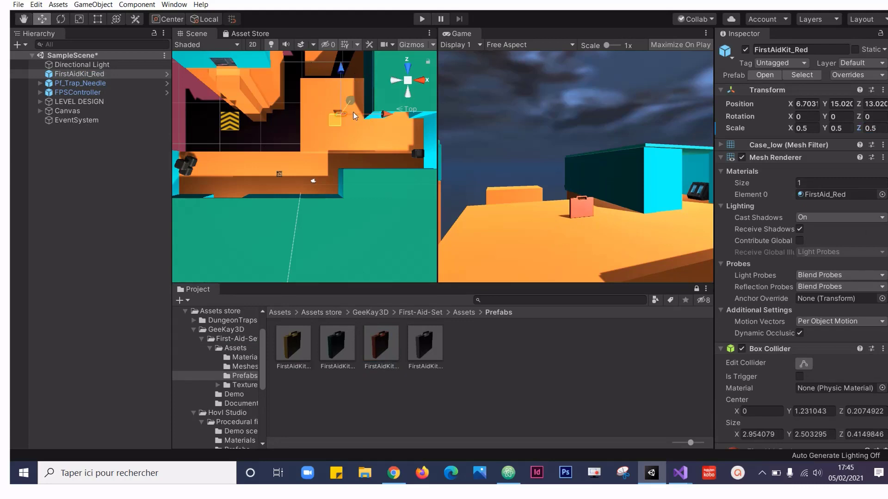
left_click_drag(350, 101, 352, 99)
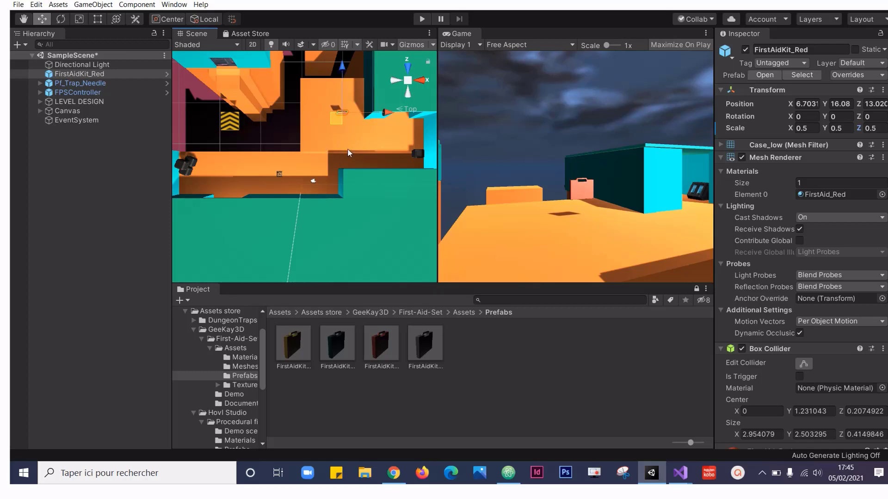
left_click(68, 75)
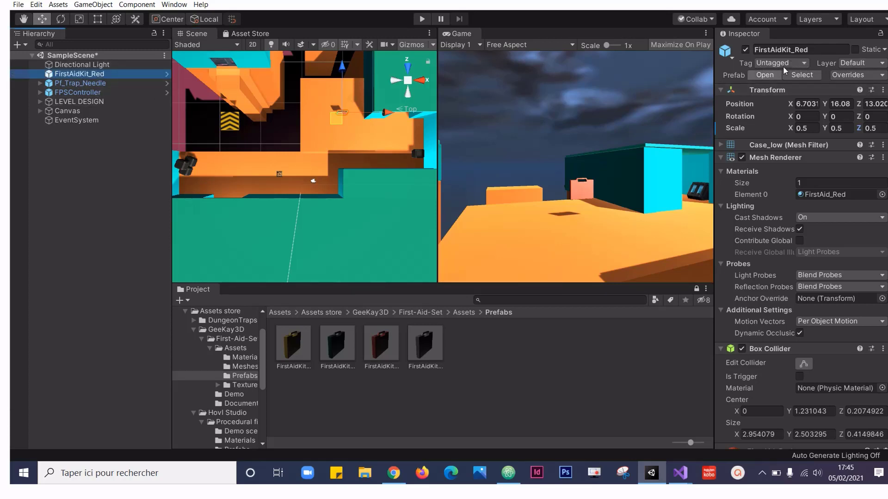
Step: Add two new tags, Soin and Piege, in the tag settings
left_click(806, 65)
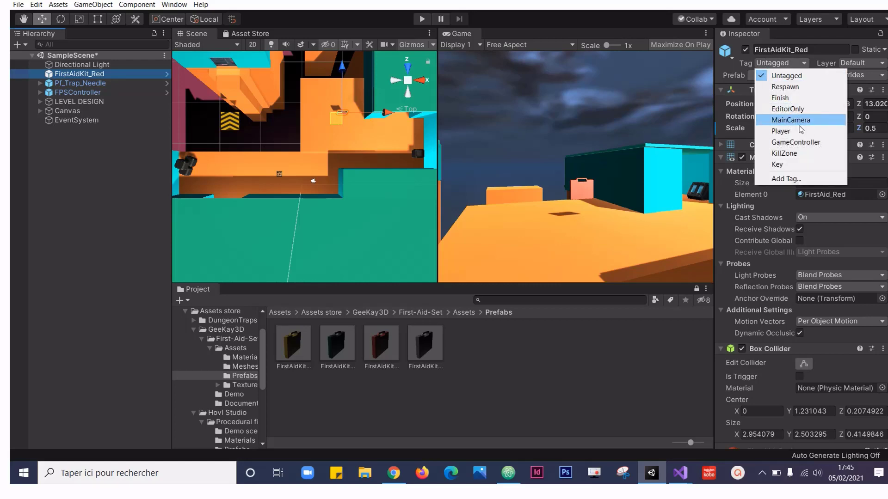
left_click(793, 181)
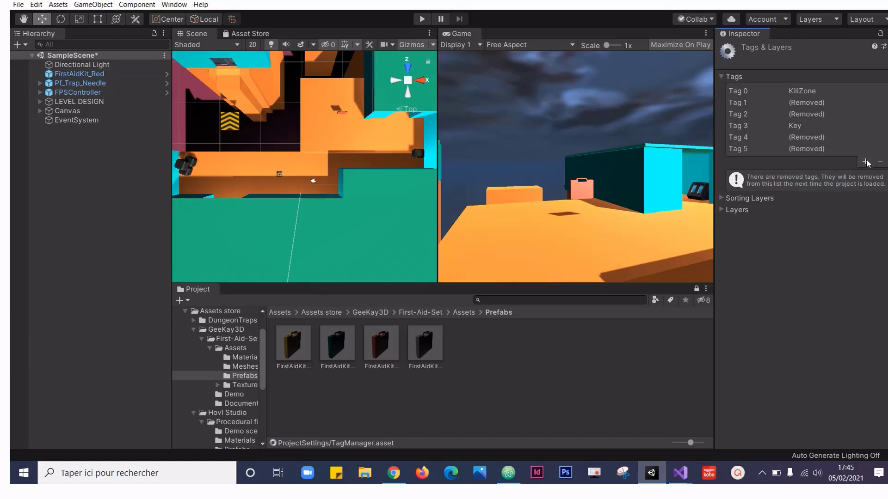
left_click(863, 161)
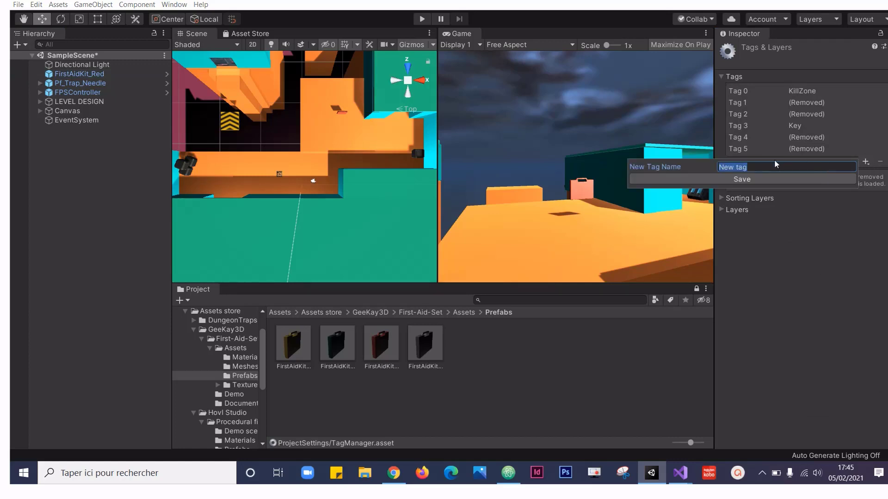
type("Soin")
left_click(764, 180)
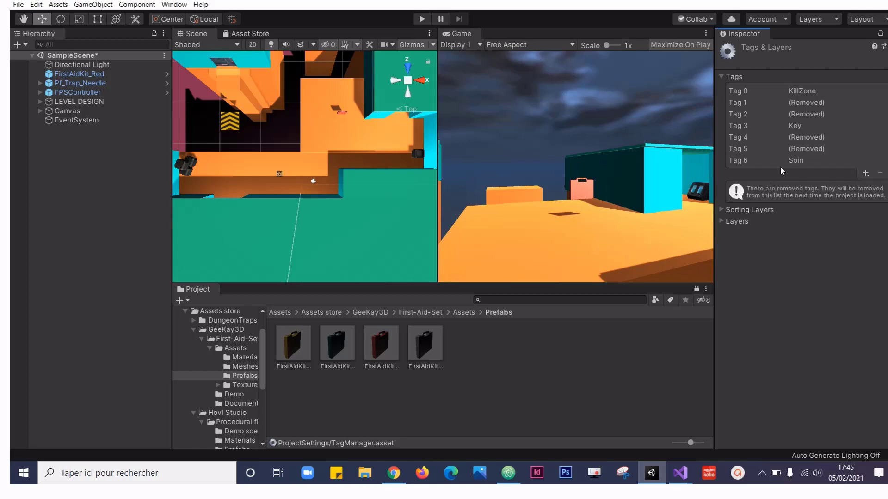
left_click(865, 174)
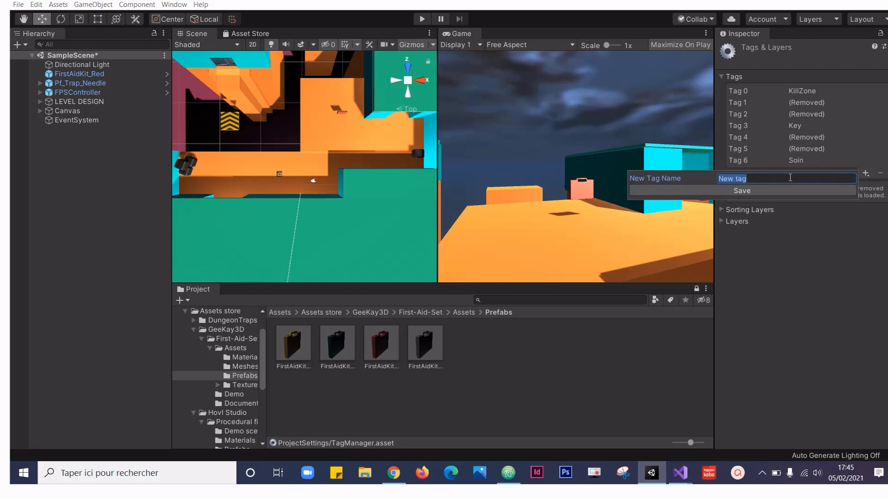
type("Piege")
key("Return")
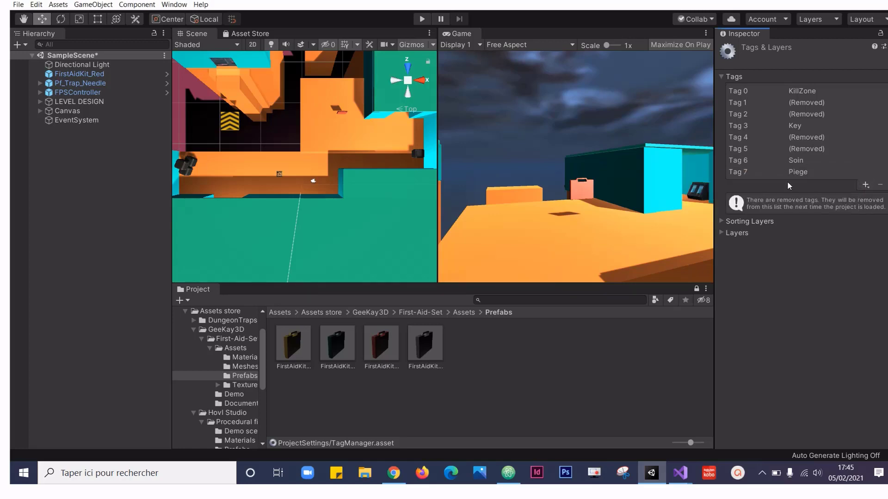
Step: Tag FirstAidKit_Red as Soin
left_click(71, 74)
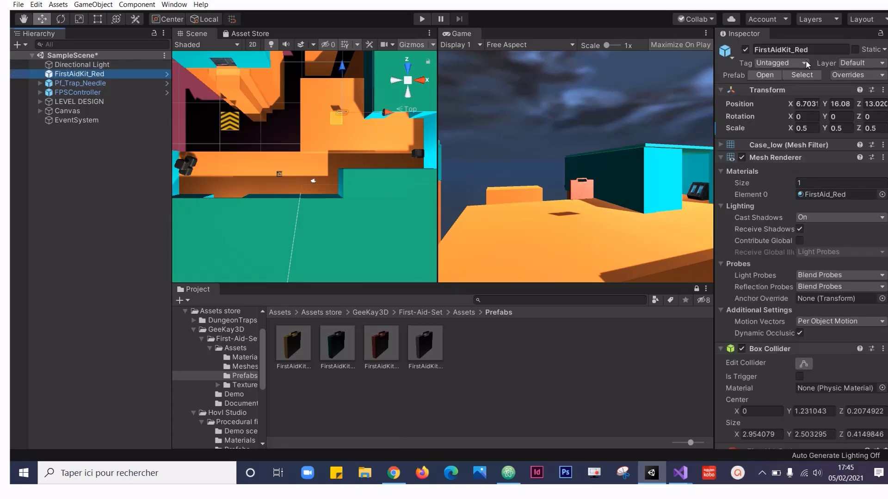
left_click(805, 63)
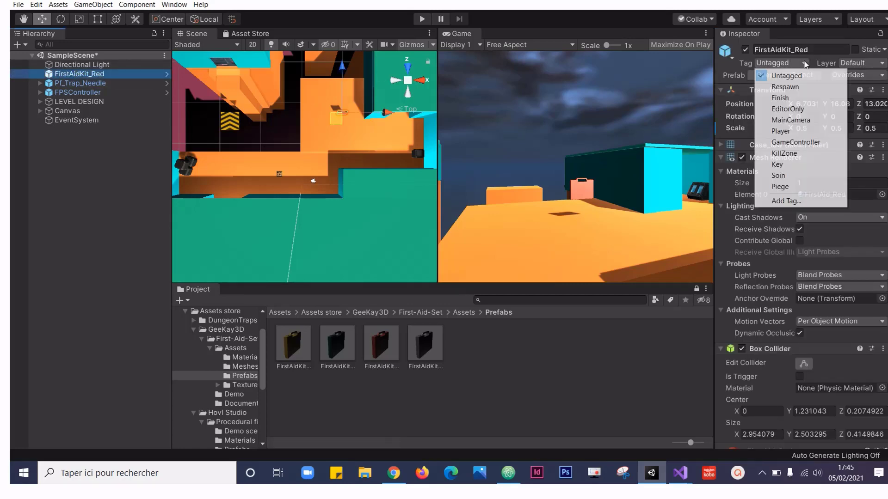
left_click(779, 176)
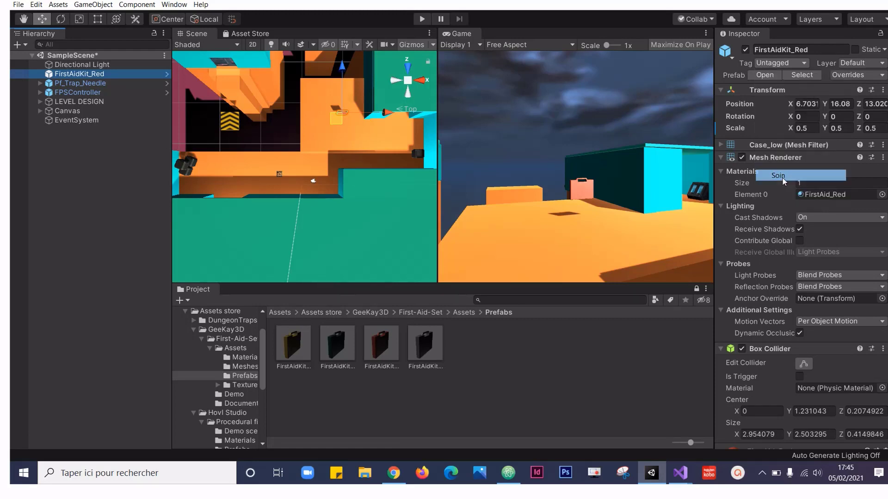
Step: Make the needle trap's Needle child collider a trigger and tag it Piege
double_click(82, 85)
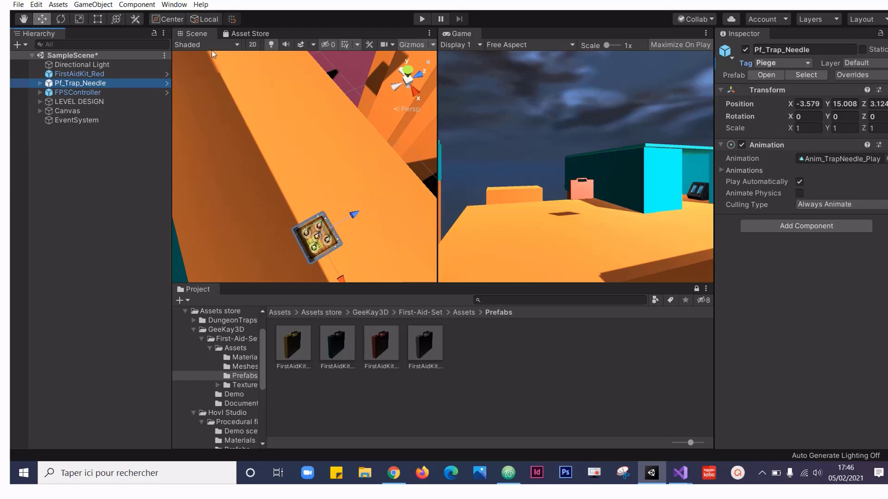
left_click(41, 84)
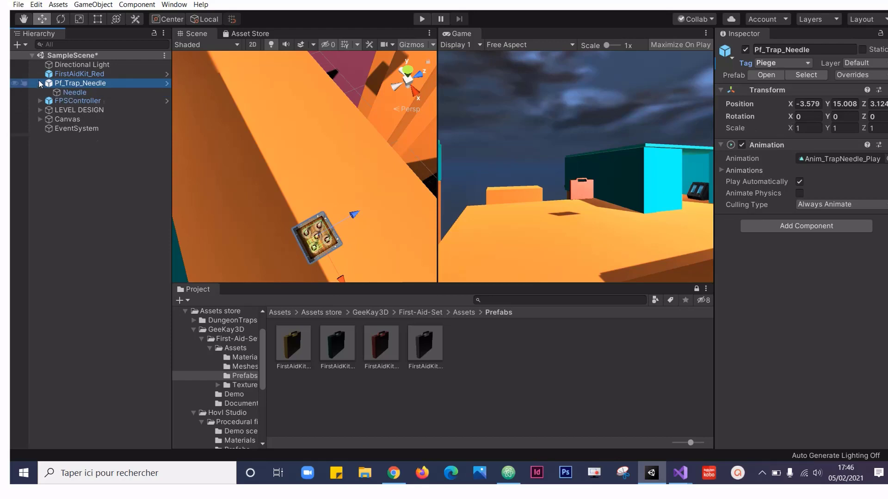
left_click(65, 92)
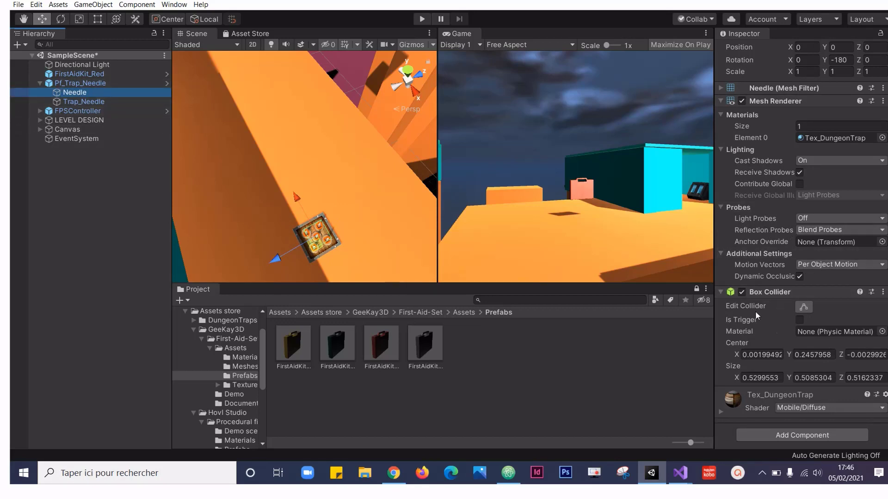
left_click(799, 320)
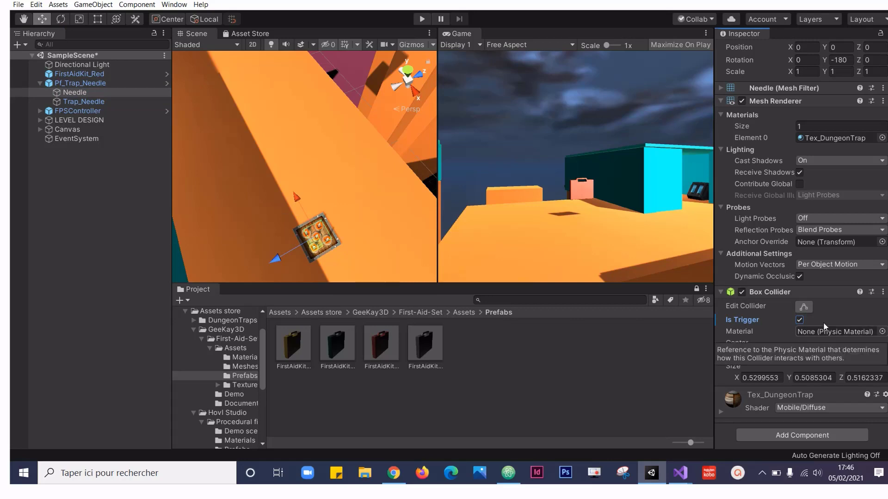
scroll(783, 256, "up", 3)
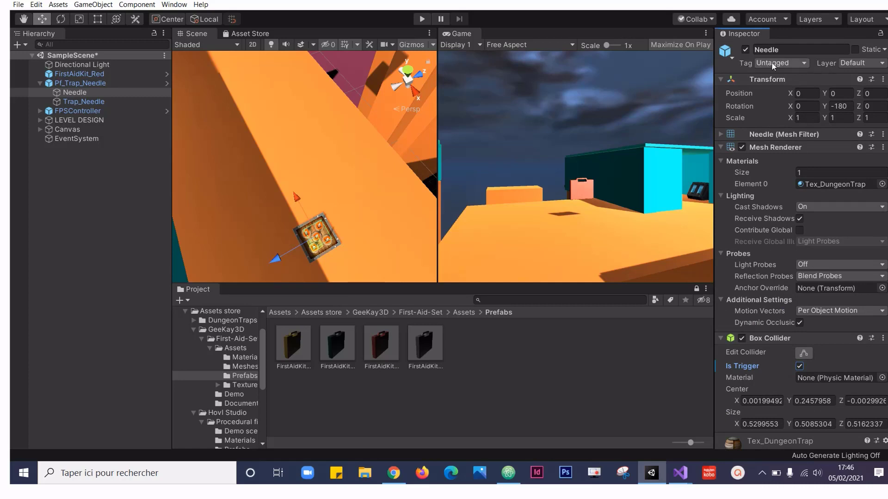
left_click(786, 64)
left_click(749, 182)
scroll(793, 317, "down", 1)
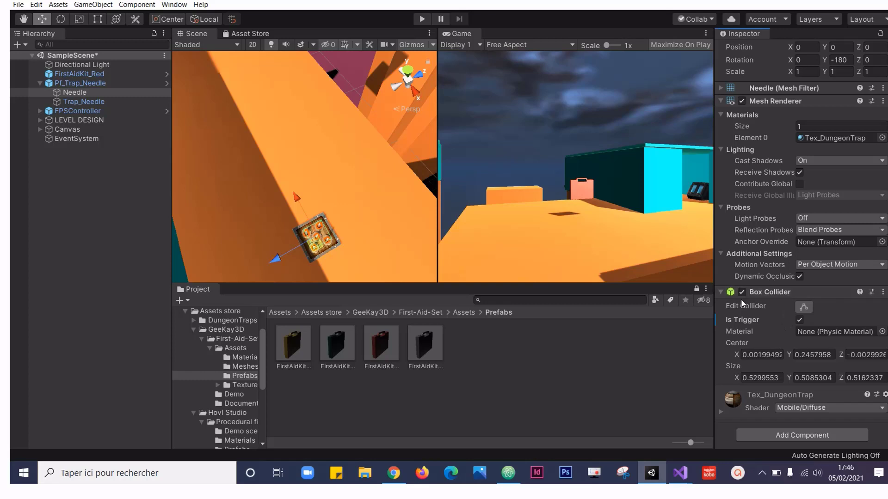
Step: Tick Is Trigger on FirstAidKit_Red's Box Collider
left_click(39, 84)
left_click(84, 75)
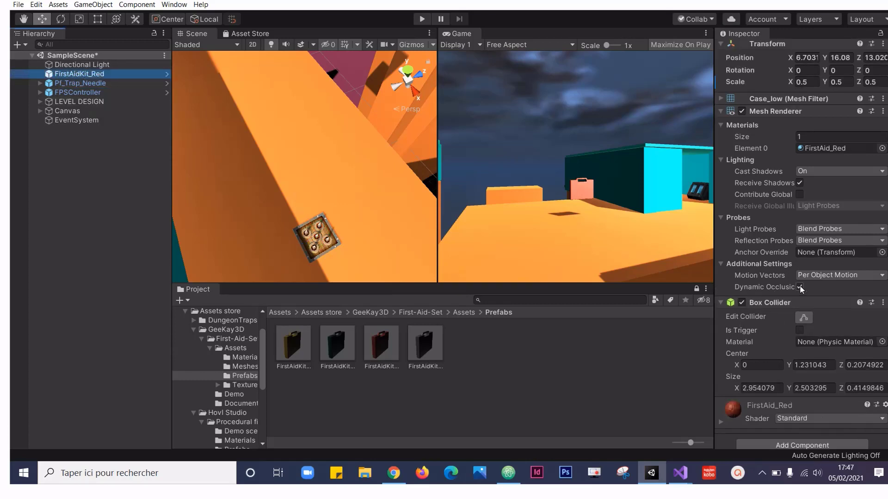
scroll(799, 287, "up", 1)
scroll(774, 224, "down", 1)
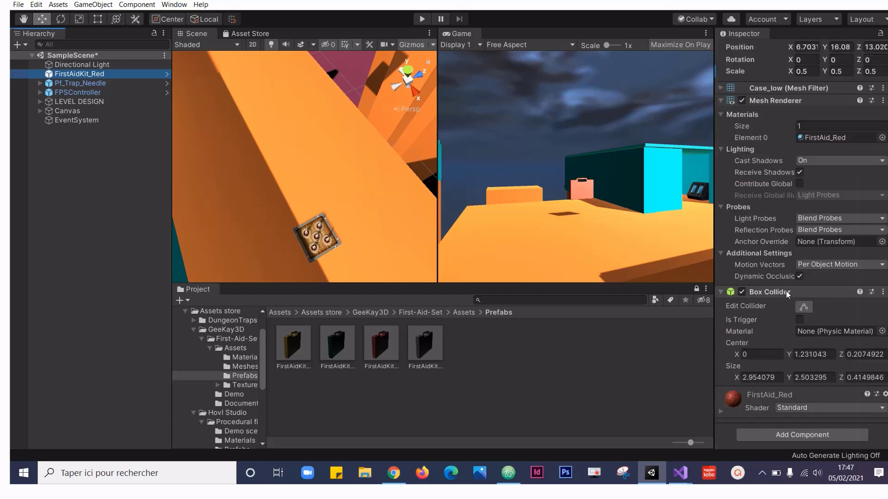
left_click(799, 320)
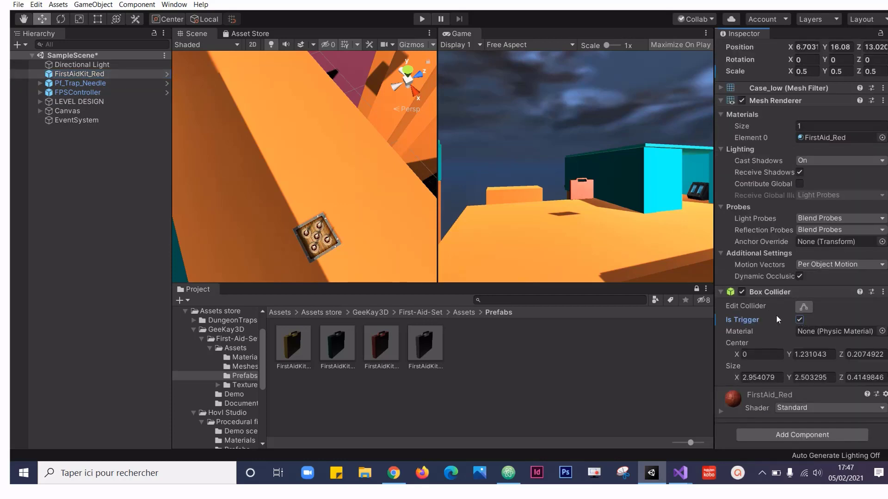
scroll(384, 127, "down", 5)
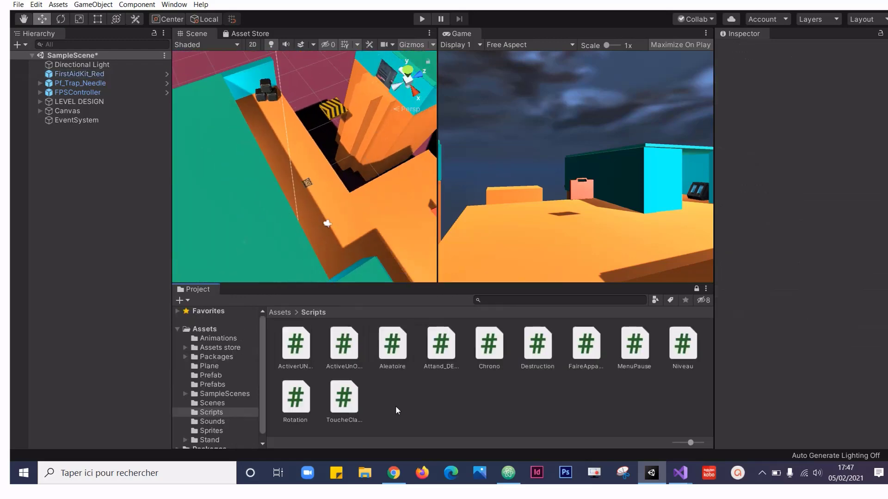
Step: Create a C# Script in the Scripts folder and name it JoueurCollision
right_click(399, 402)
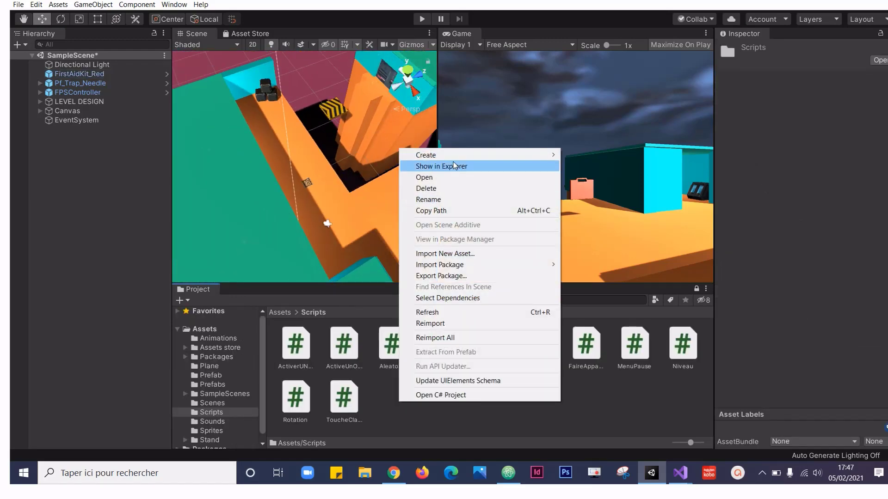
mouse_move(453, 159)
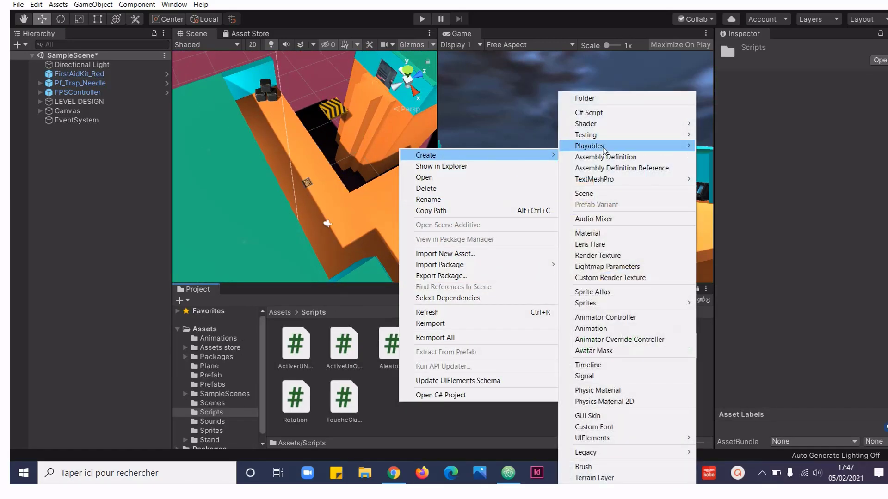
left_click(621, 112)
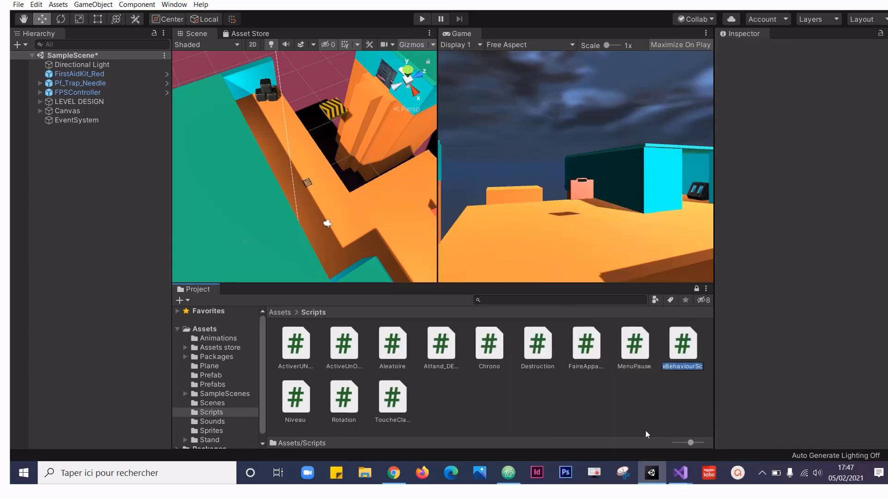
type("Joue")
type("urCollision")
key("Return")
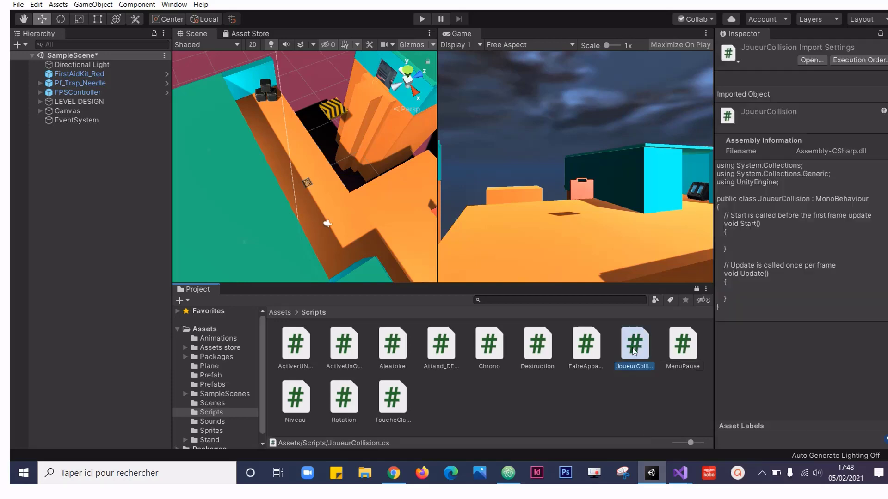
Step: Open JoueurCollision in Visual Studio and declare public int Pv = 5; atop the class
double_click(634, 350)
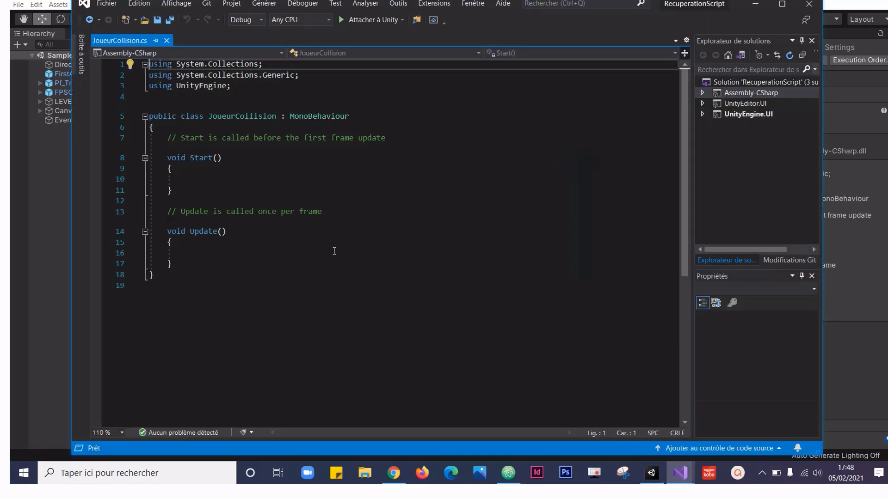
left_click(192, 126)
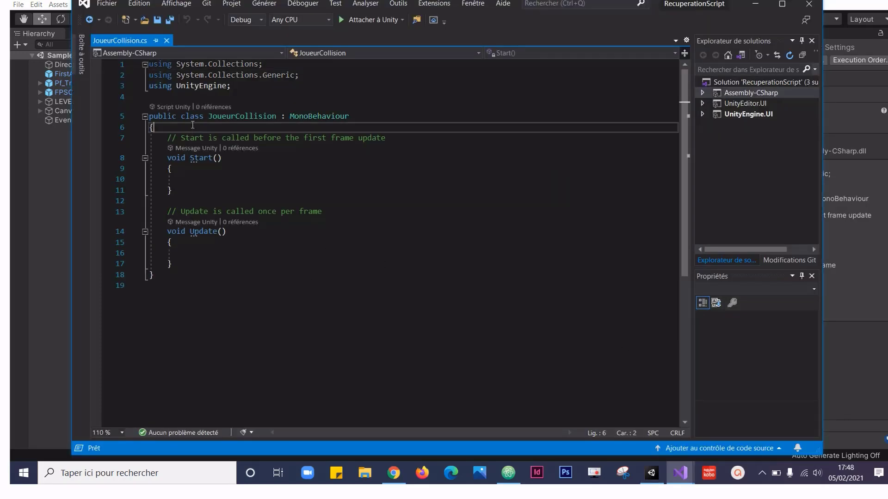
key("Return")
key("Return")
key("Return")
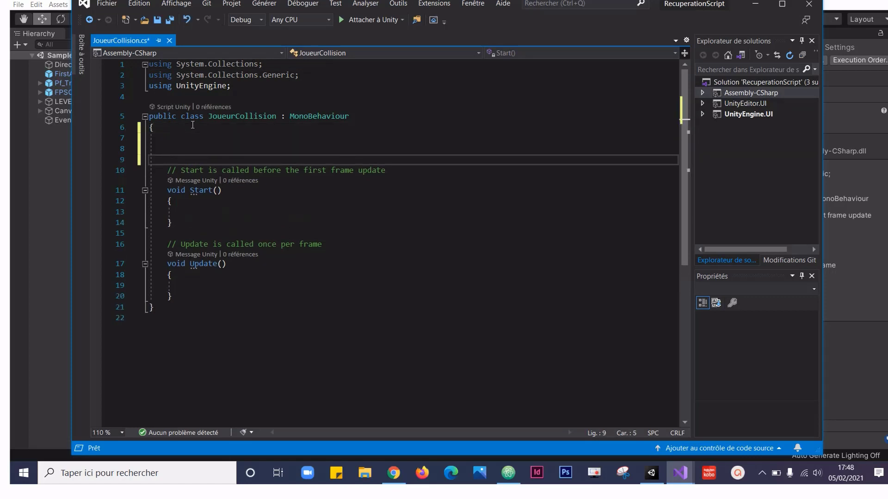
left_click(177, 139)
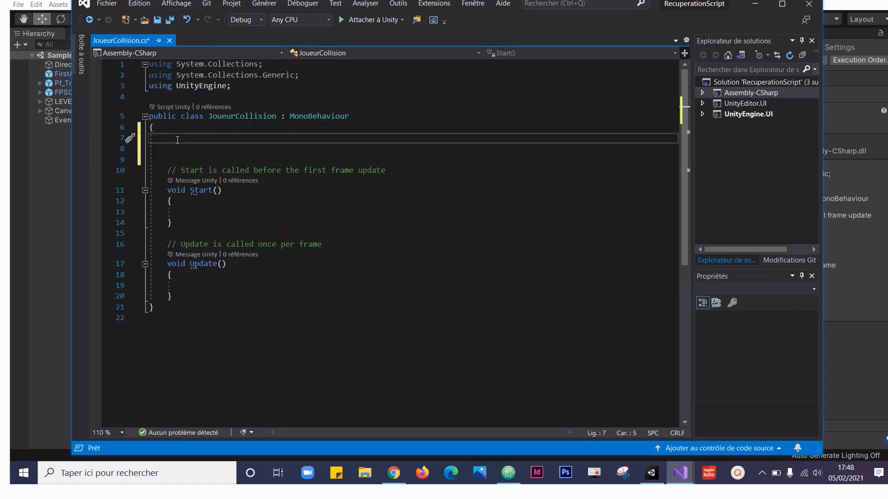
type("pub")
type("lic voi")
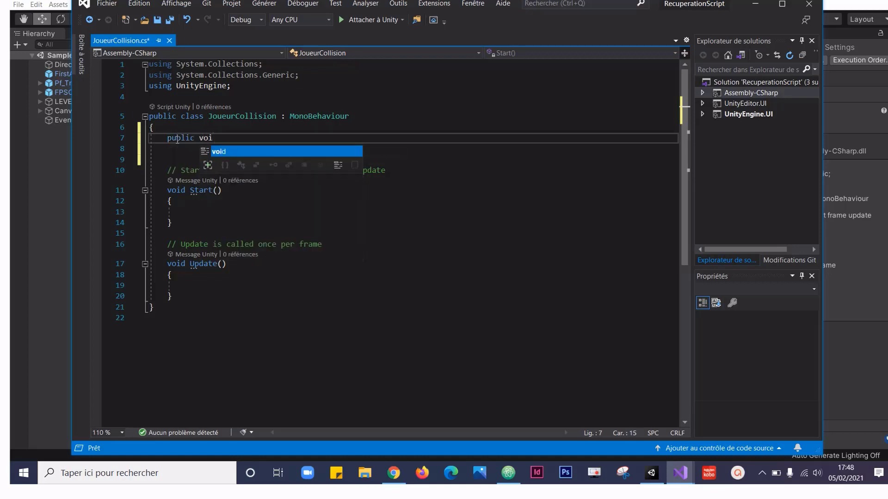
key("BackSpace")
key("BackSpace")
key("BackSpace")
type("i")
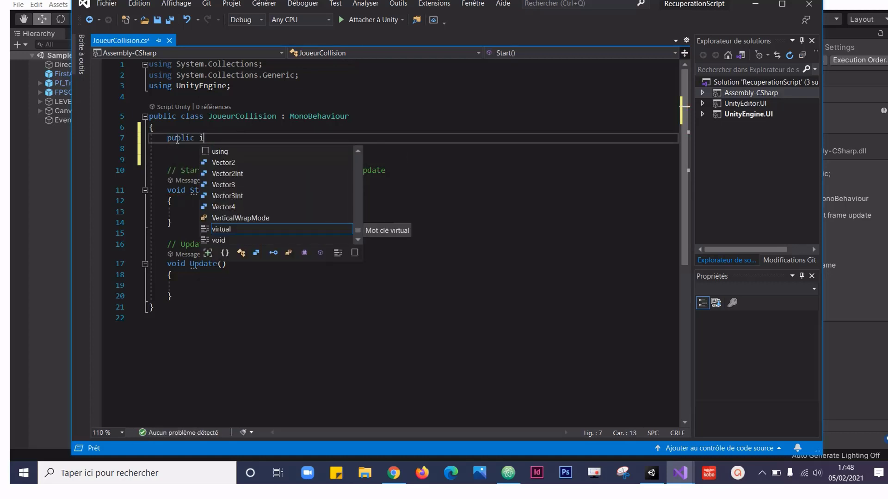
type("nt")
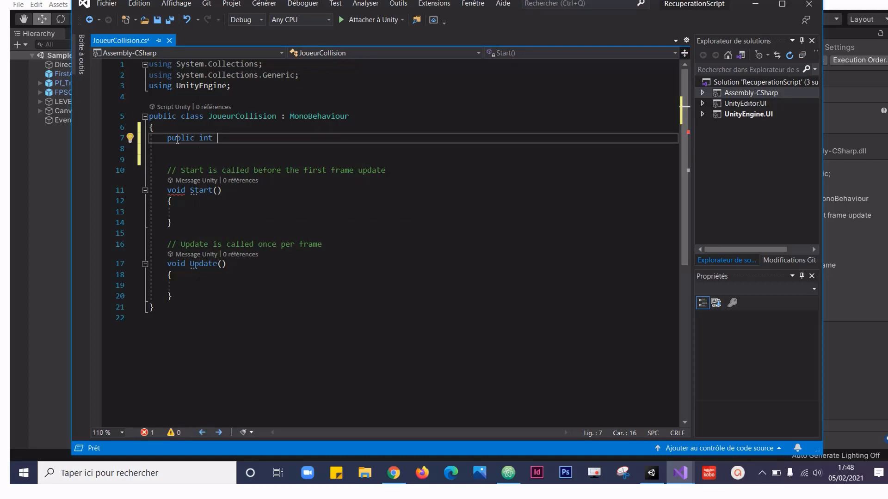
type("P")
type("v")
type(" = ")
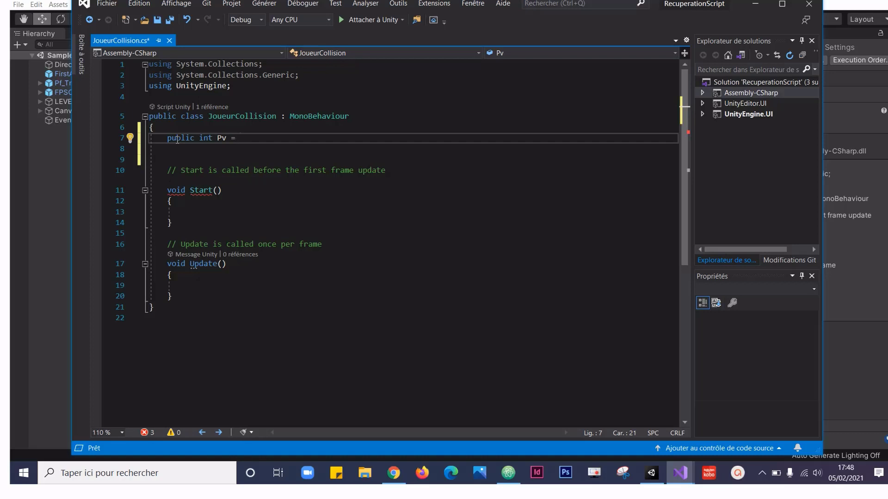
type("5")
type(";")
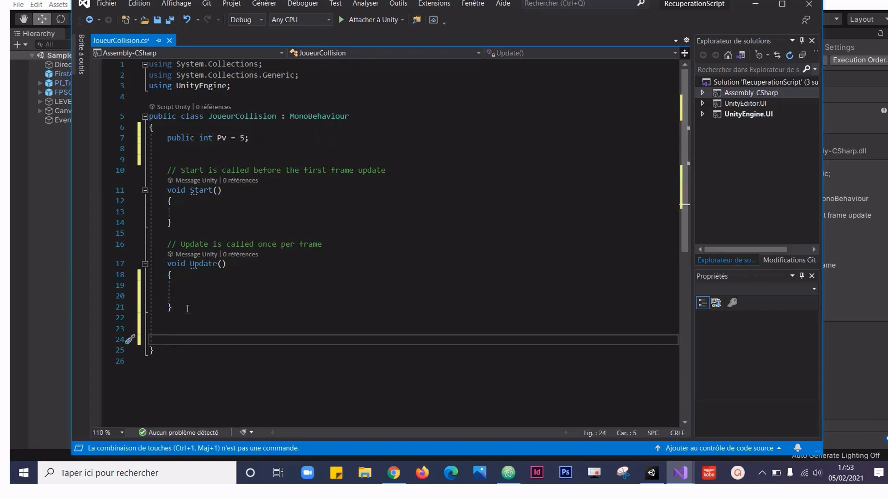
Step: Below Update, generate a private void OnTriggerEnter(Collider other) stub via IntelliSense
key("Up")
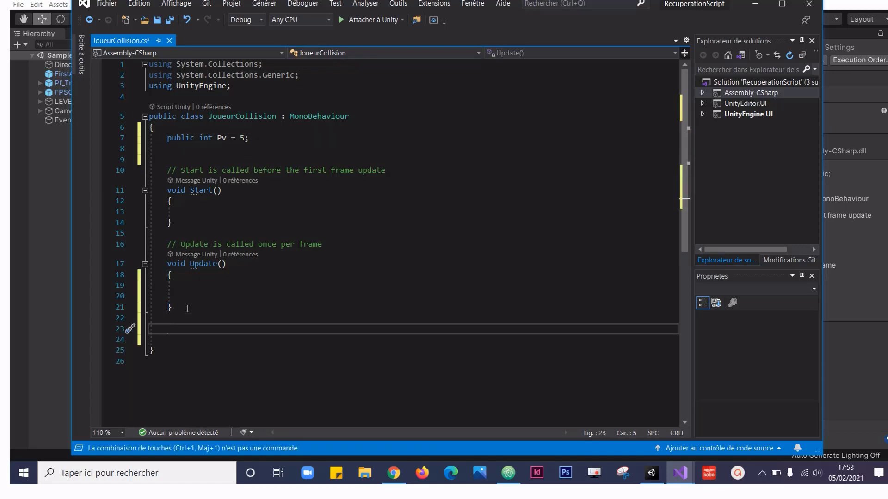
type("priva")
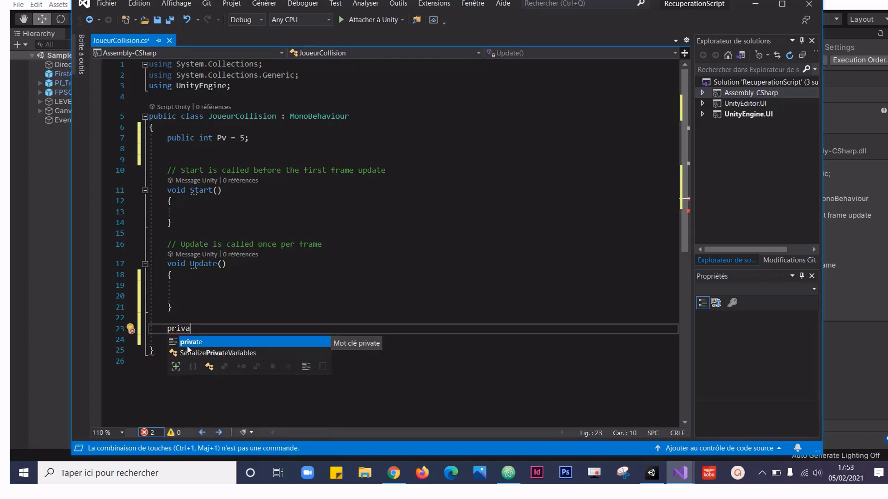
key("Tab")
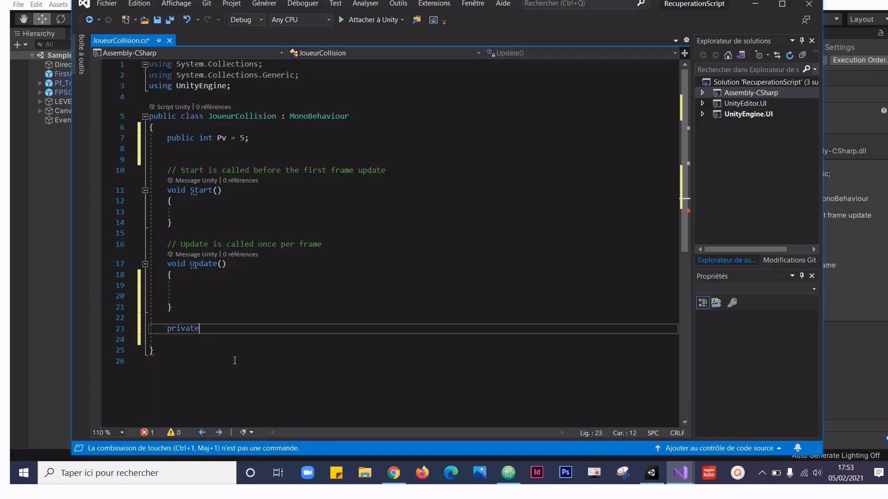
type(" v")
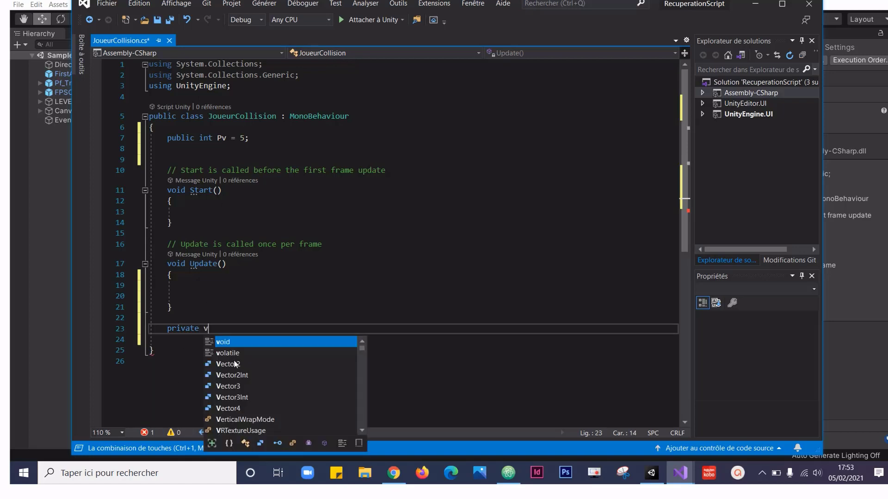
type("oid On")
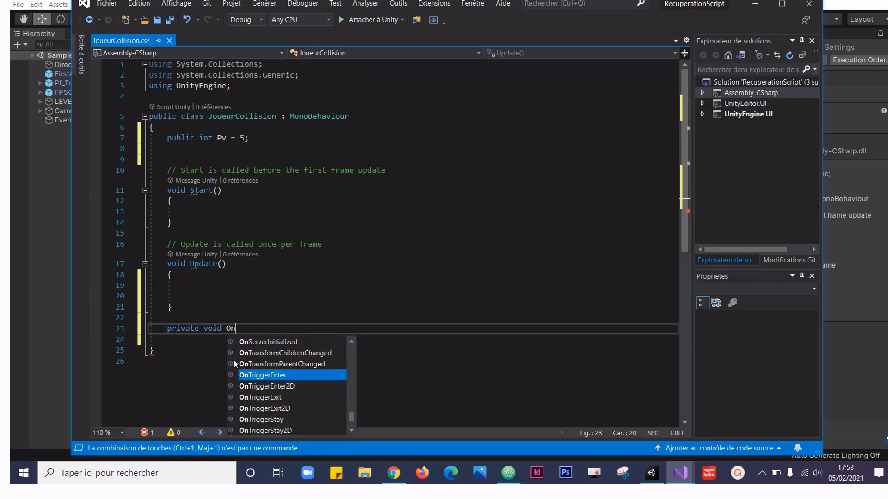
type("T")
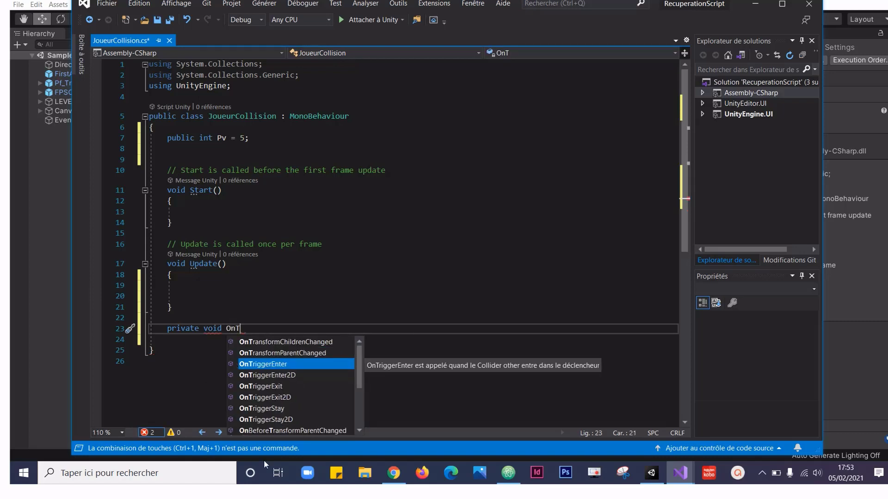
key("Tab")
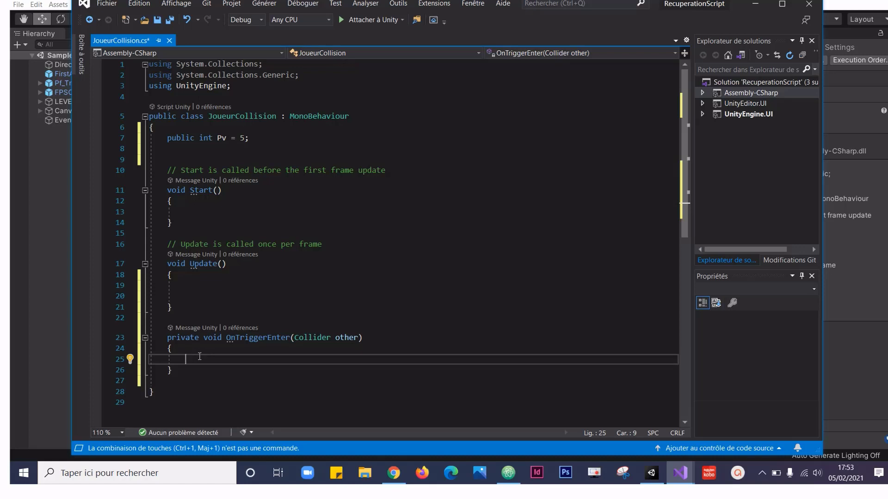
Step: In OnTriggerEnter, add if(other.tag == "Piege") { Pv = Pv - 1; }
type("if(")
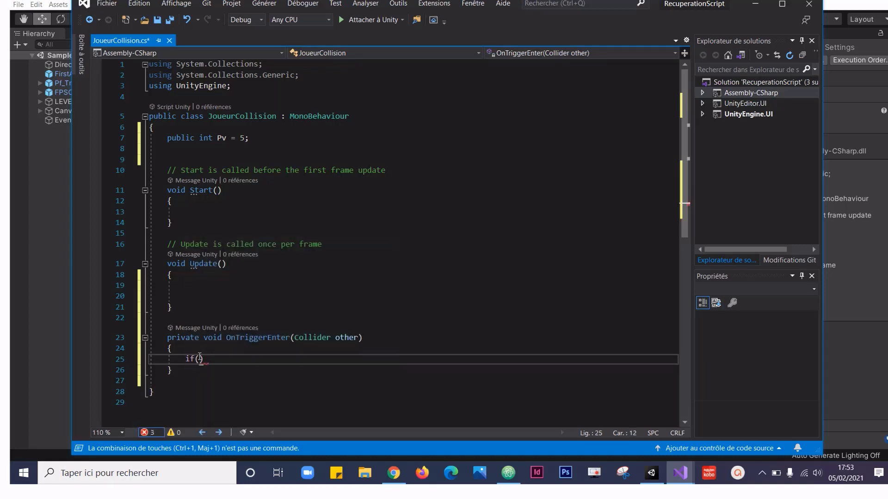
type("other.tag == \"Piege\"")
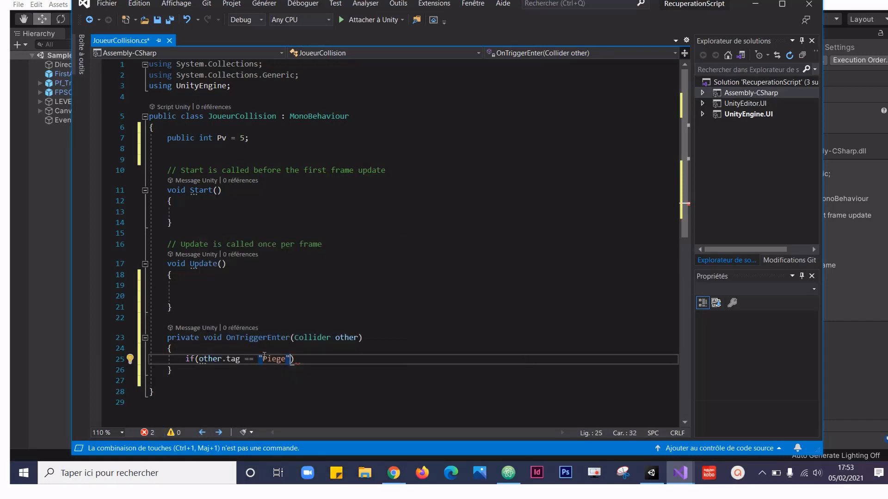
left_click(344, 338)
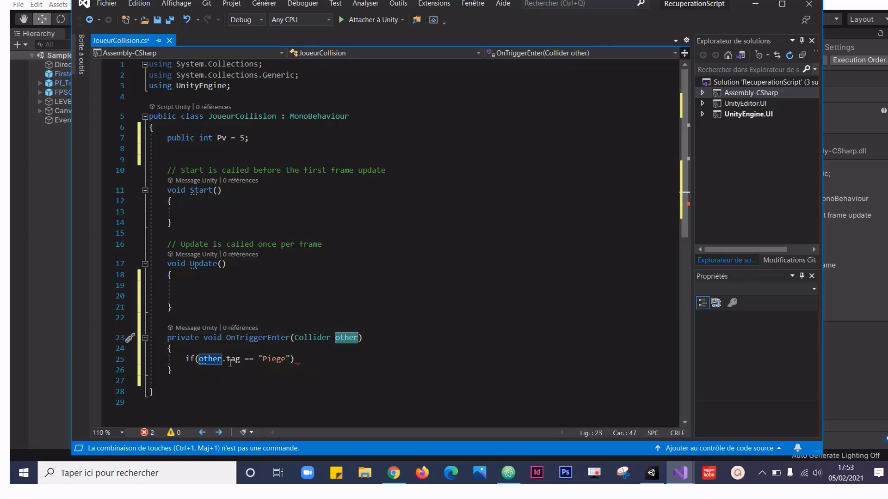
left_click(230, 363)
left_click(304, 360)
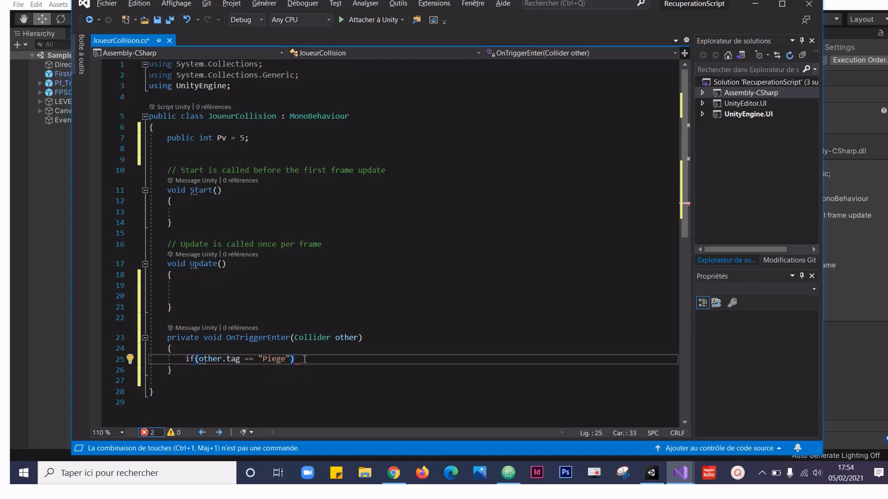
type("{")
key("Return")
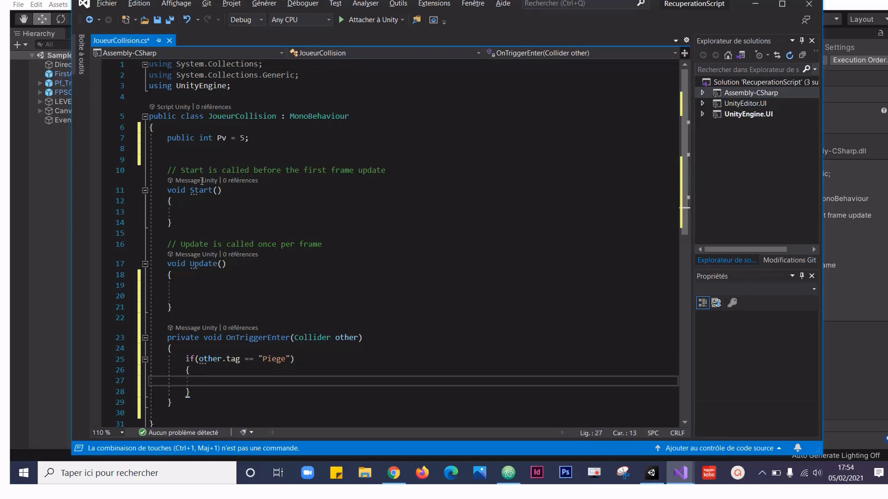
left_click(219, 138)
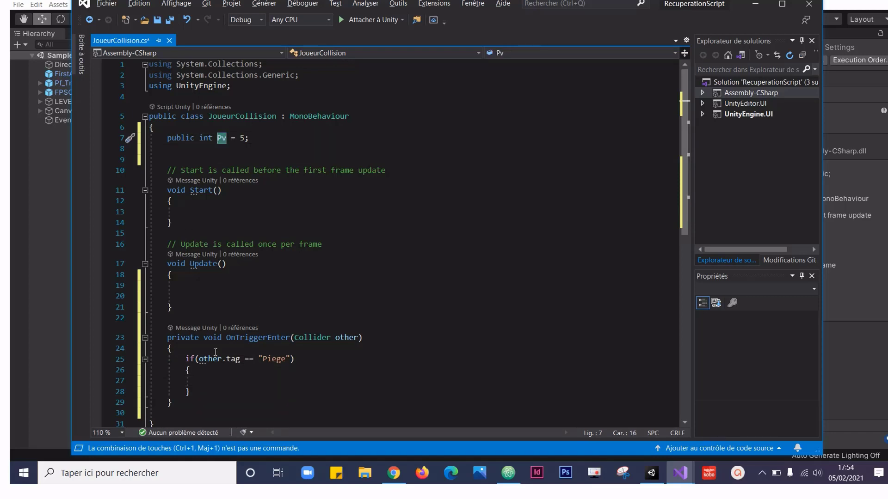
left_click(220, 381)
type("Pv")
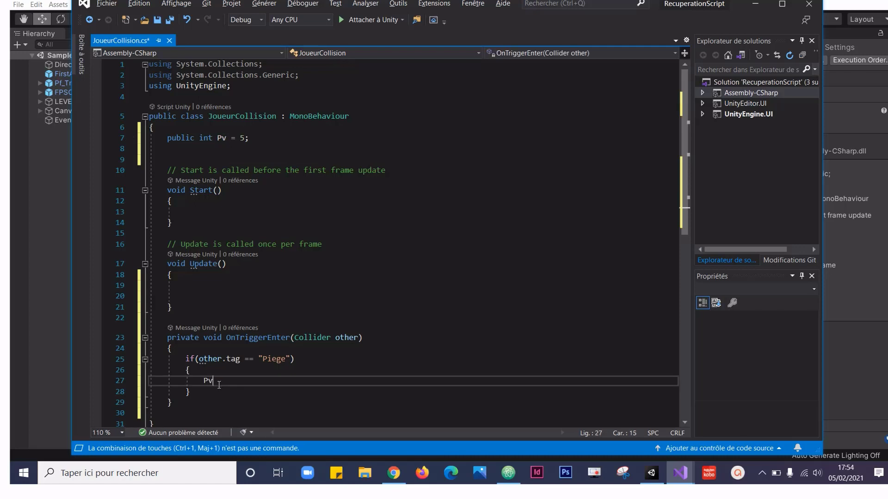
type("-")
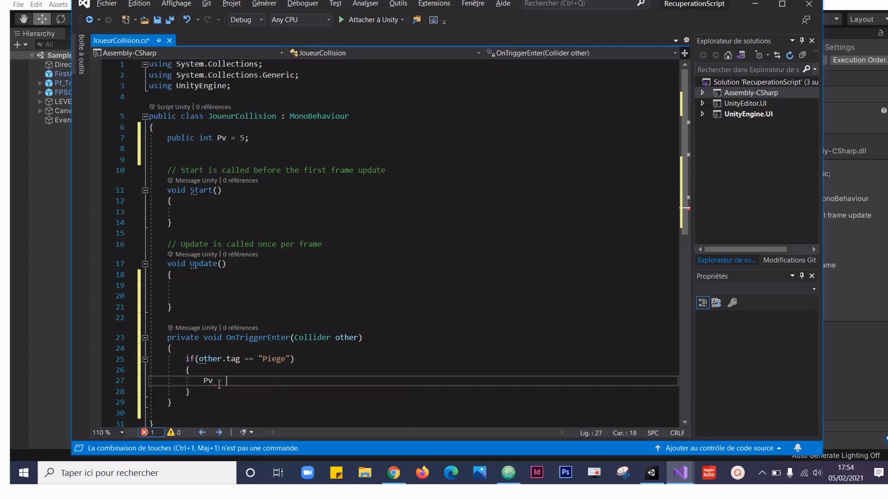
type("Pv")
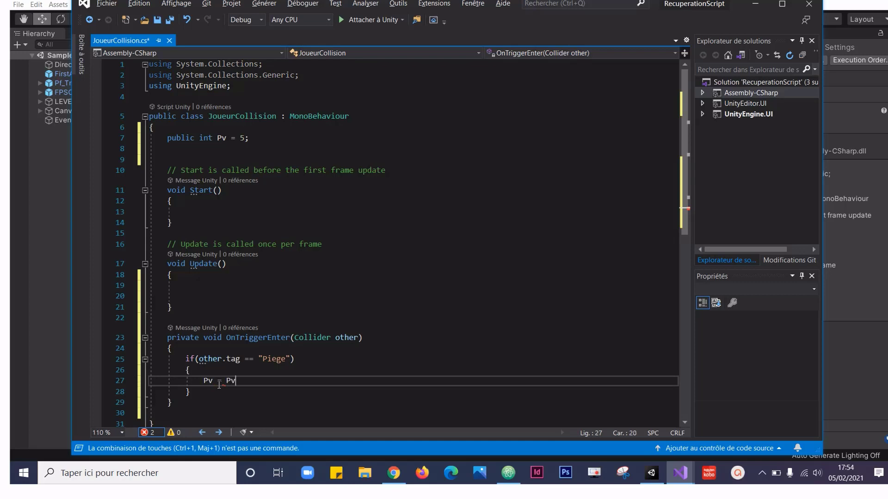
type(" - 1;")
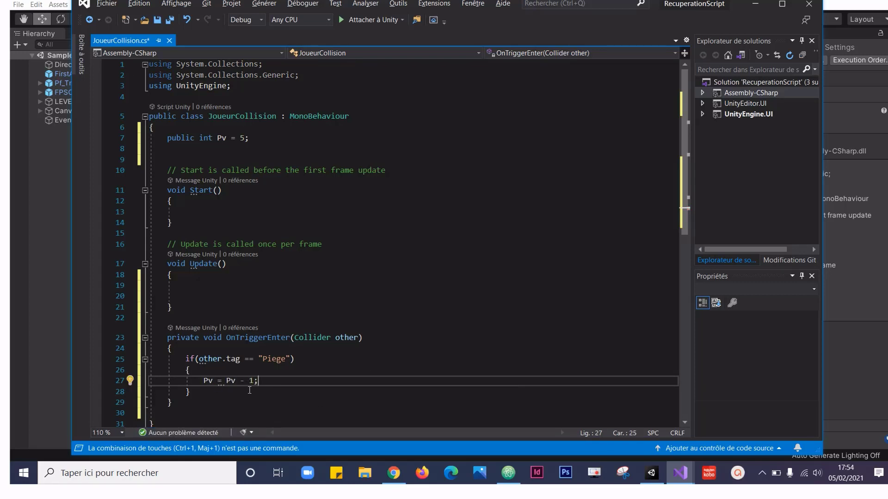
scroll(257, 348, "down", 1)
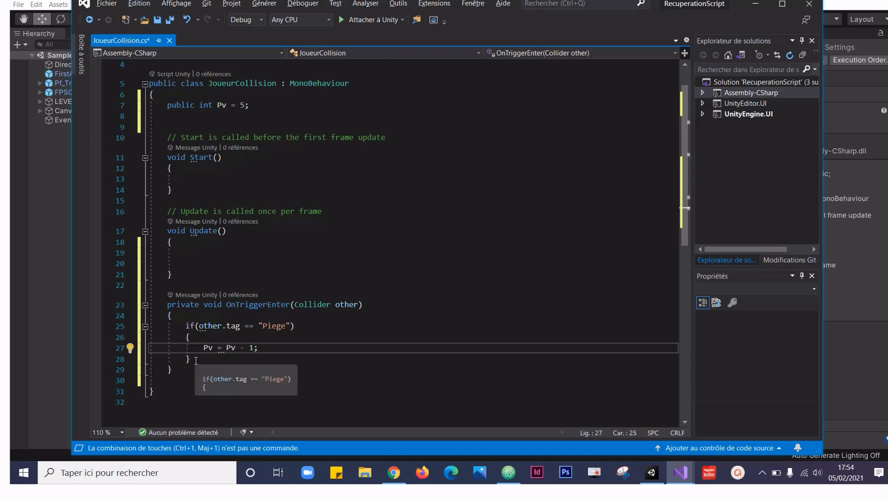
Step: Duplicate the Piege if-block directly below itself
left_click(190, 360)
left_click_drag(190, 359, 134, 330)
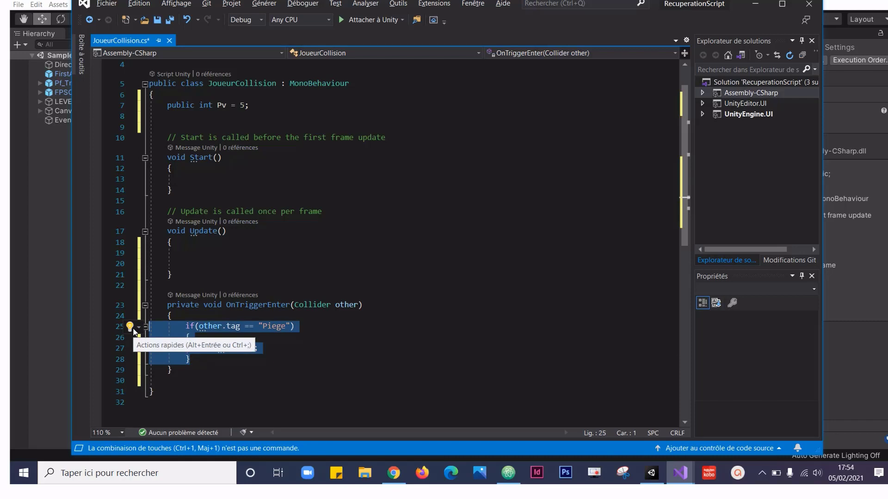
key("ctrl+c")
left_click(202, 359)
key("Return")
key("Return")
key("ctrl+v")
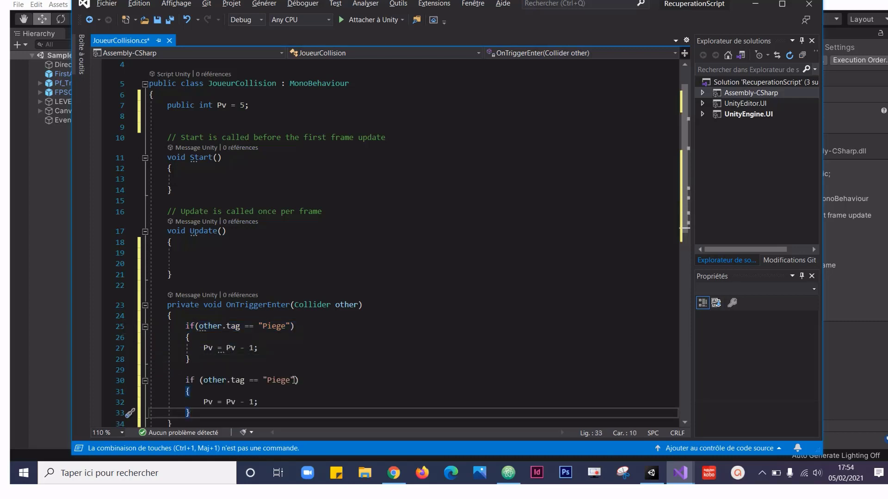
Step: Change the copy to check "Soin" and do Pv = Pv + 1, then add a blank line after it
left_click_drag(290, 380, 268, 380)
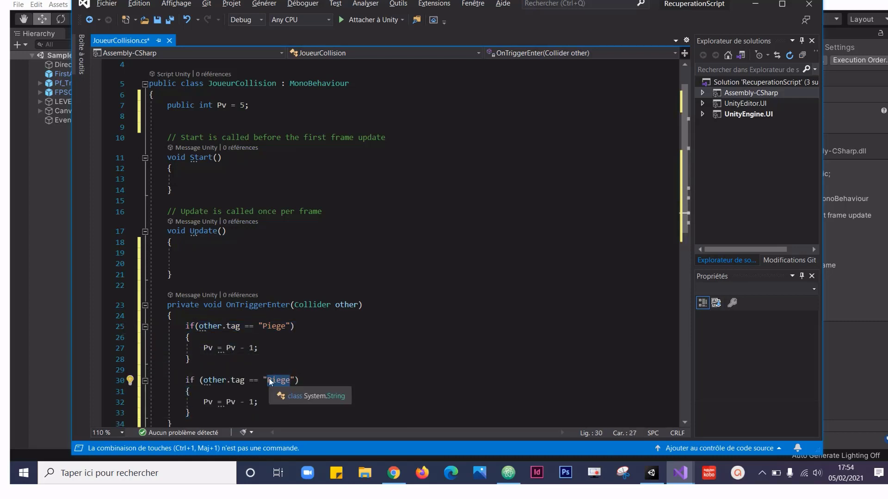
type("Soin")
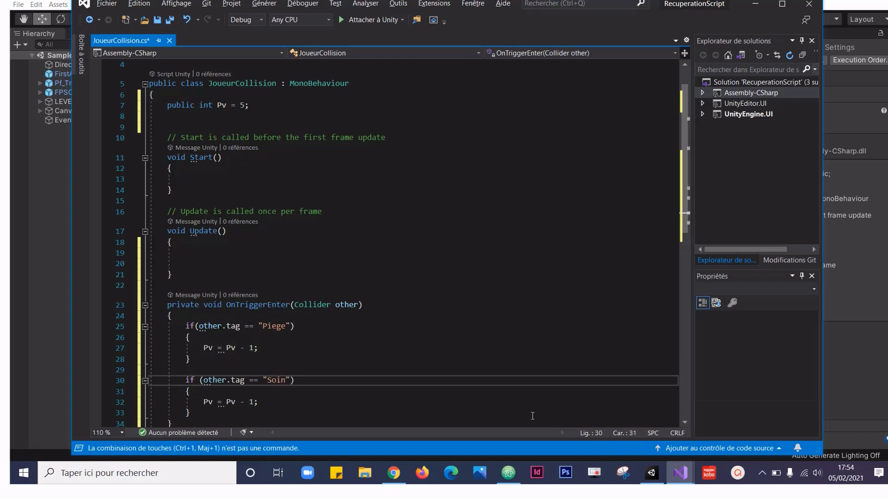
left_click(244, 401)
key("BackSpace")
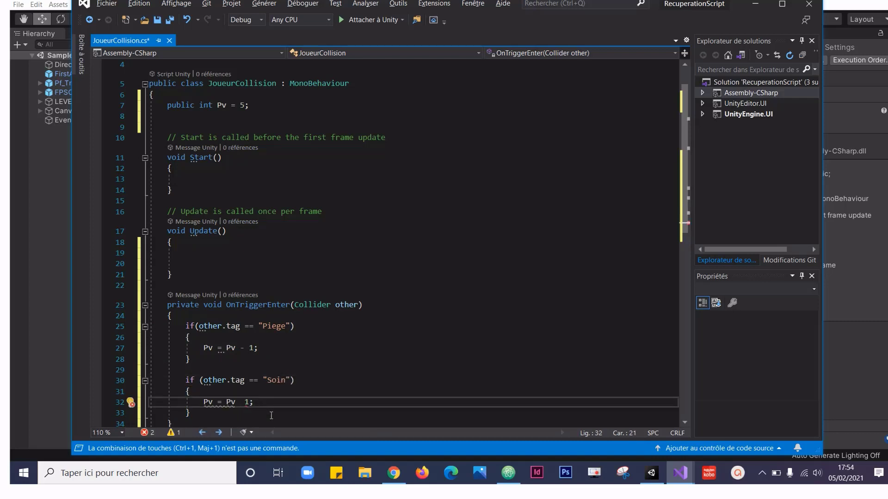
type("+")
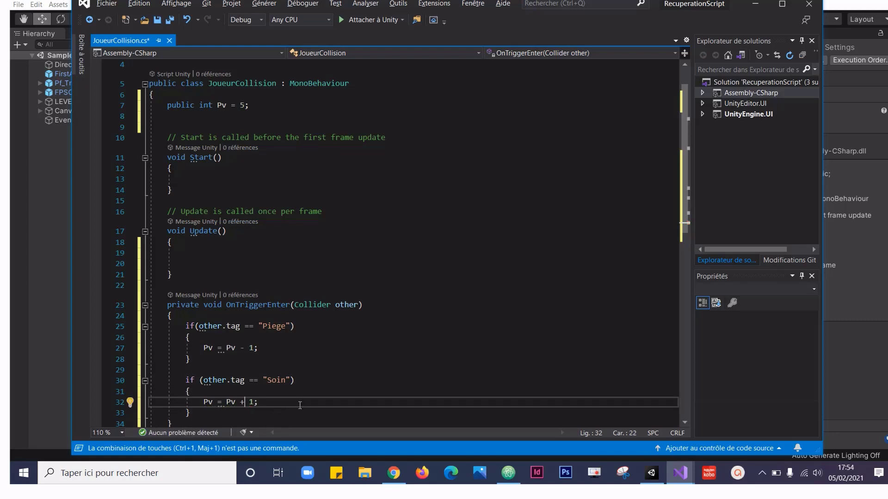
scroll(300, 405, "down", 2)
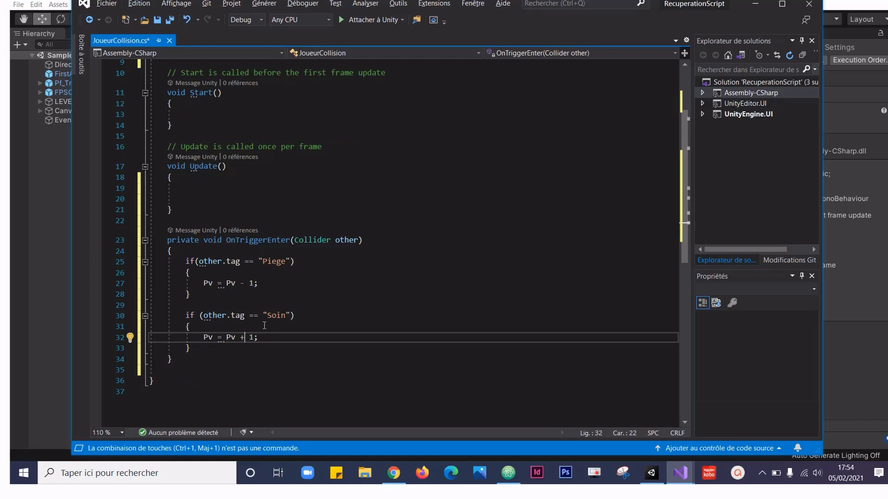
scroll(261, 301, "up", 3)
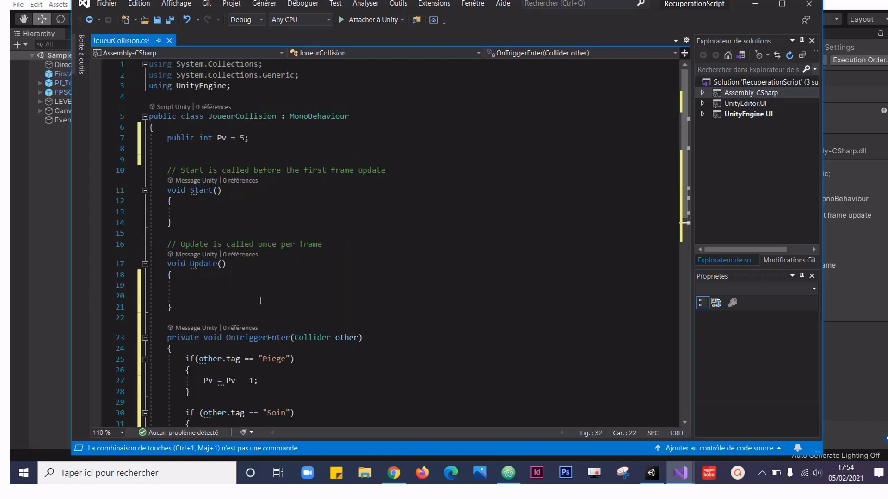
scroll(251, 418, "down", 1)
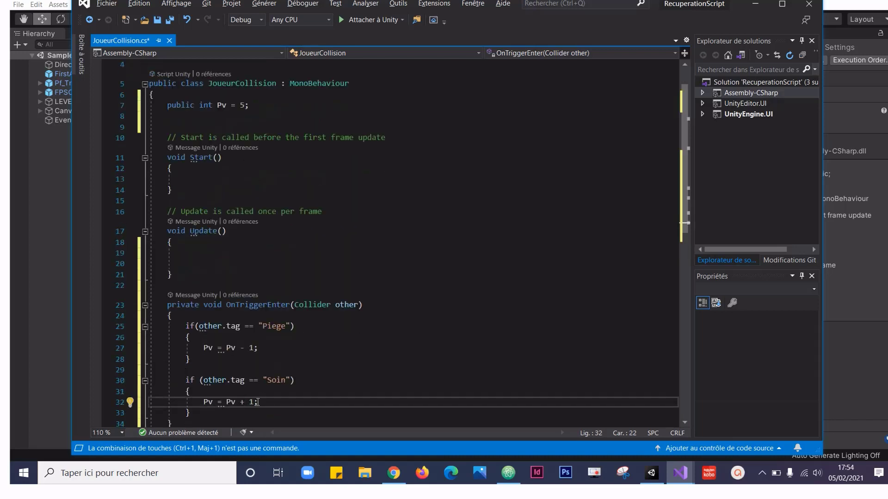
scroll(258, 402, "down", 2)
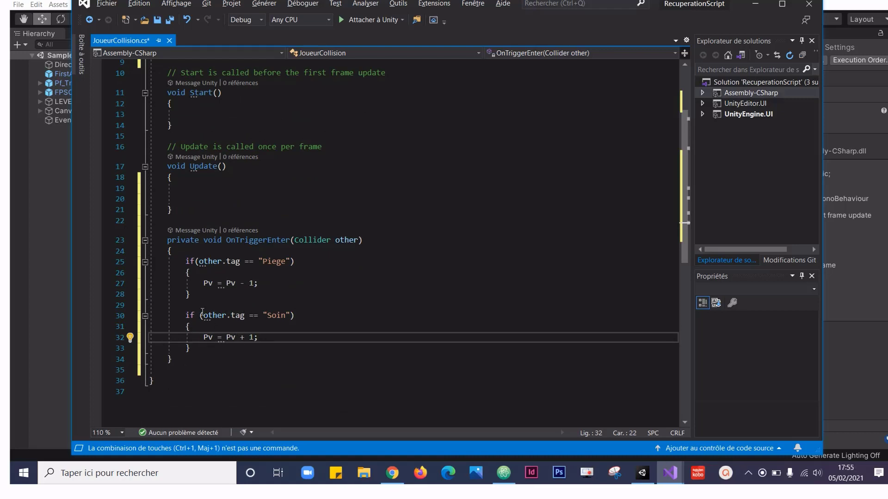
left_click(204, 352)
key("Return")
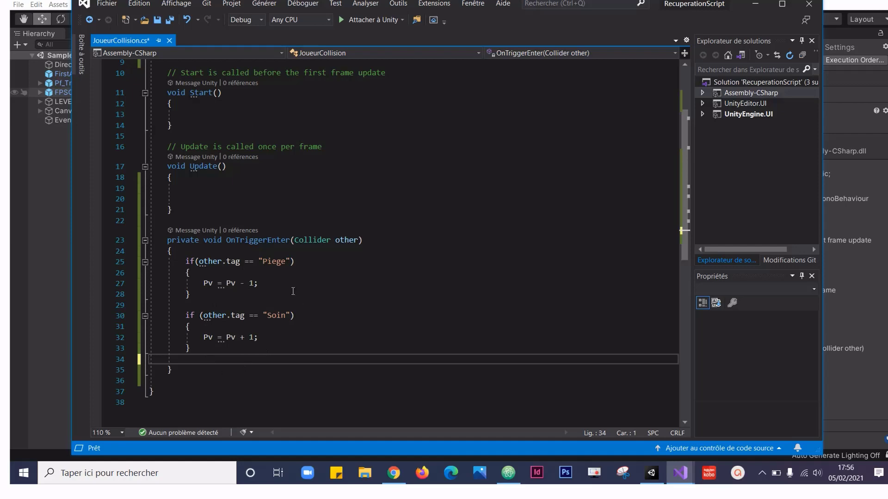
Step: Back in Unity, select the KillZone ground plane and check its tag is KillZone
left_click(54, 251)
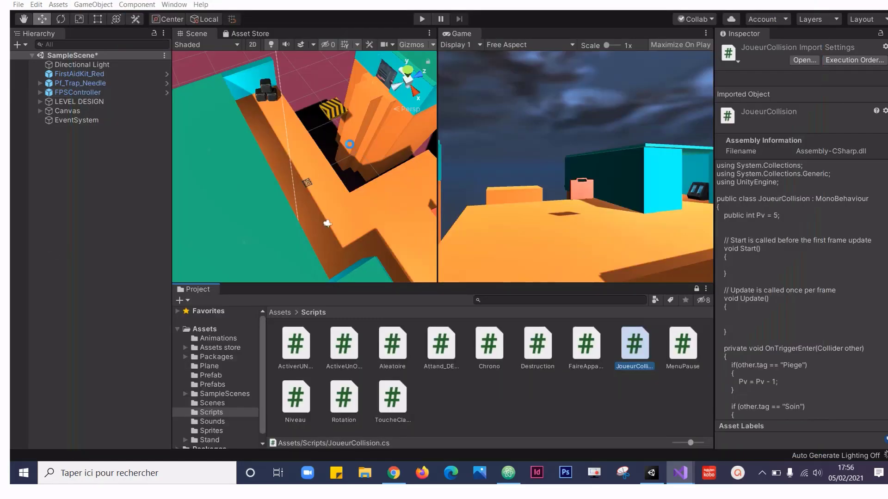
left_click(317, 80)
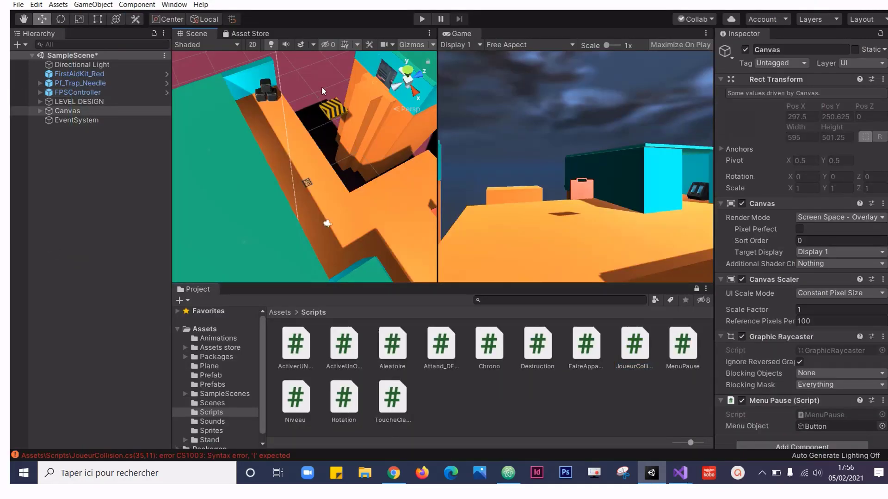
scroll(316, 88, "down", 3)
scroll(315, 95, "down", 3)
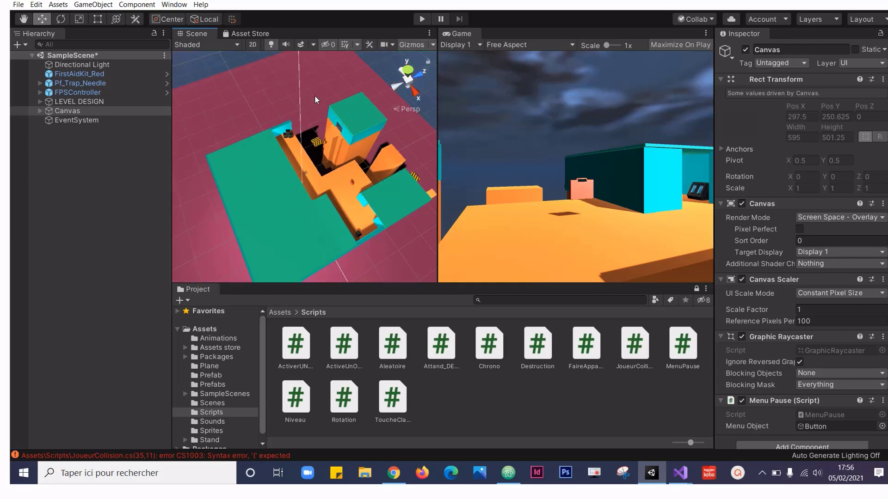
scroll(318, 97, "down", 3)
left_click(334, 91)
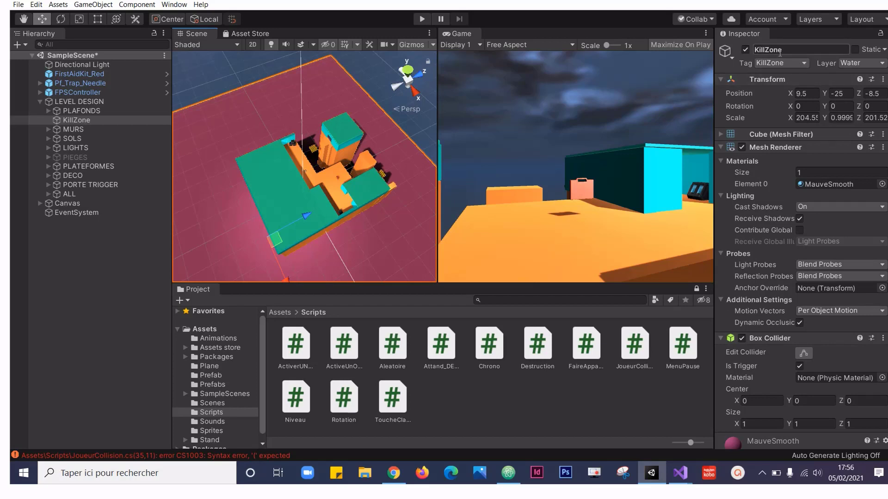
left_click(797, 64)
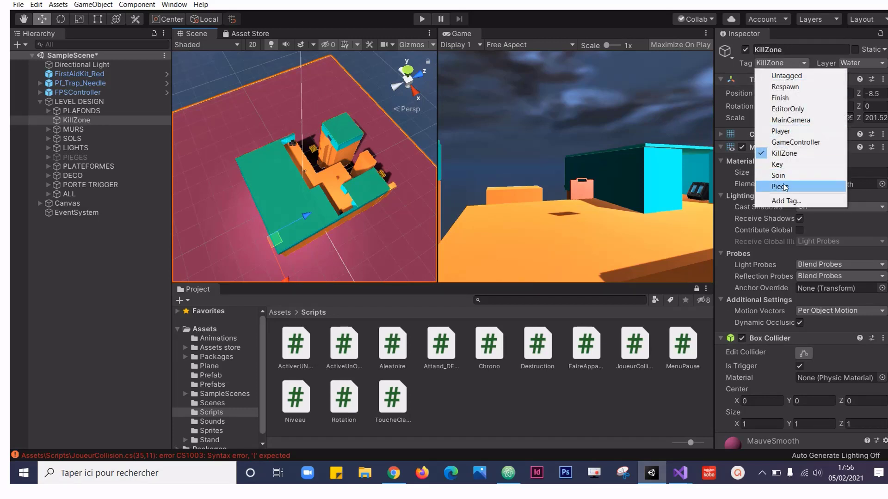
left_click(780, 64)
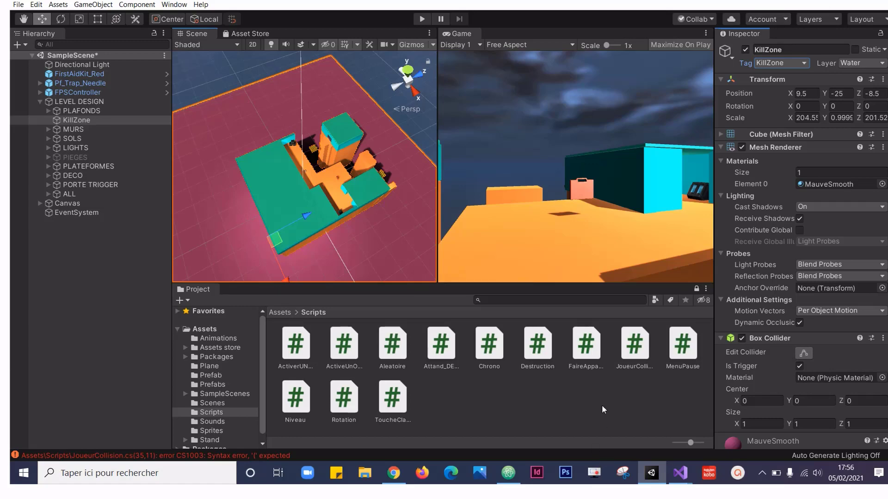
Step: Paste a copy of the Soin if-block directly below the original in JoueurCollision
mouse_move(675, 480)
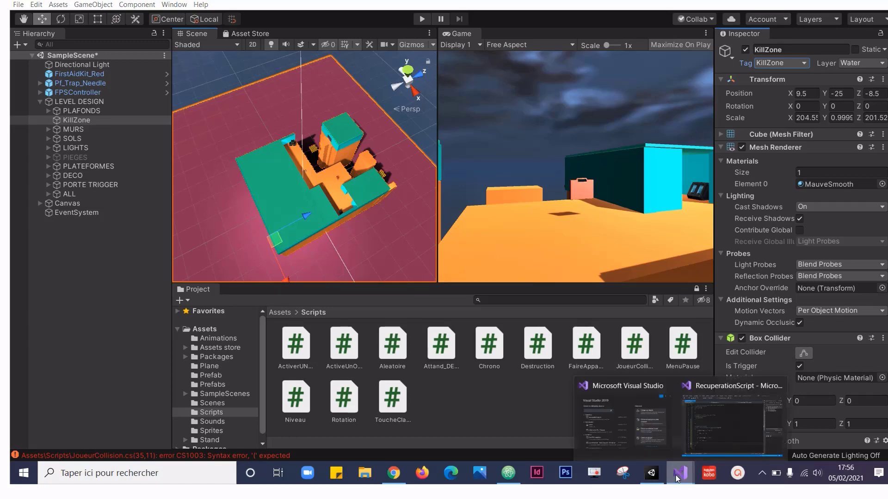
left_click(711, 422)
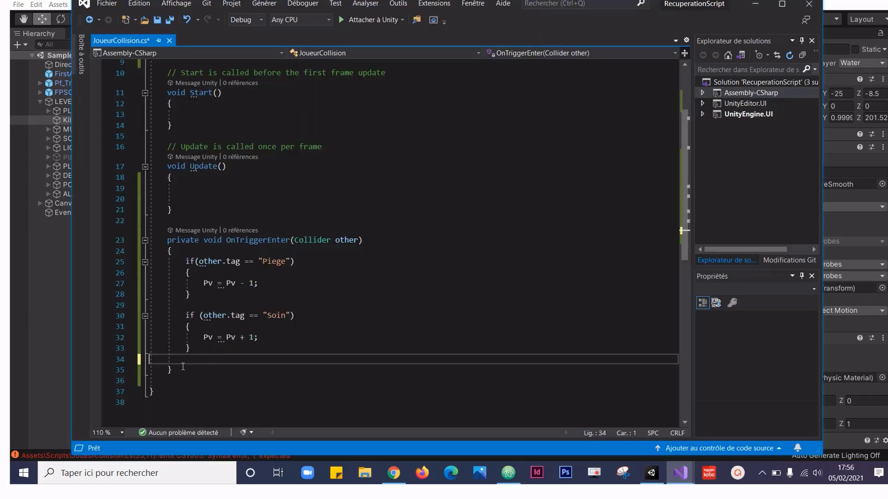
left_click_drag(197, 348, 148, 316)
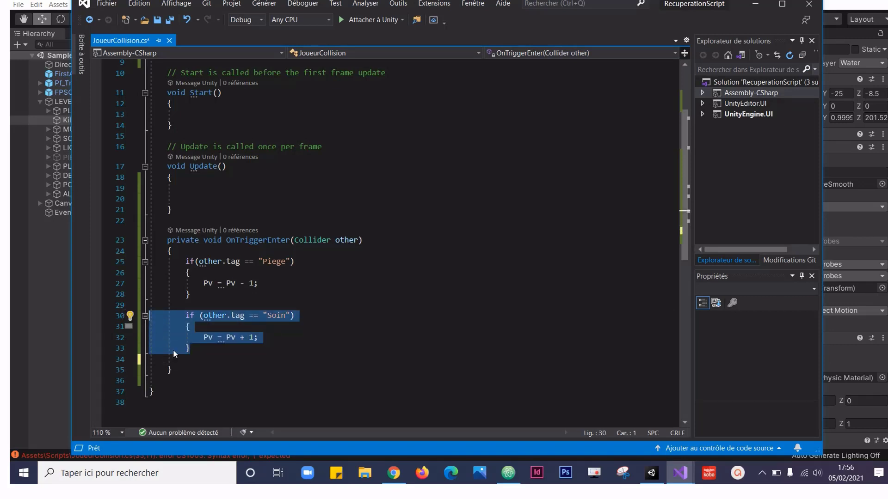
left_click(193, 358)
key("Return")
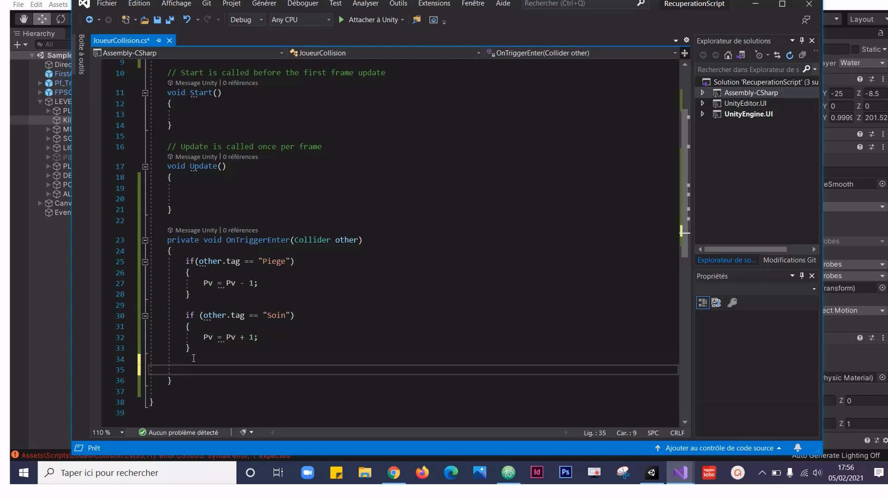
key("ctrl+v")
Step: Change the copied block's tag to "KillZone" and its body to Pv = 0;
left_click(286, 369)
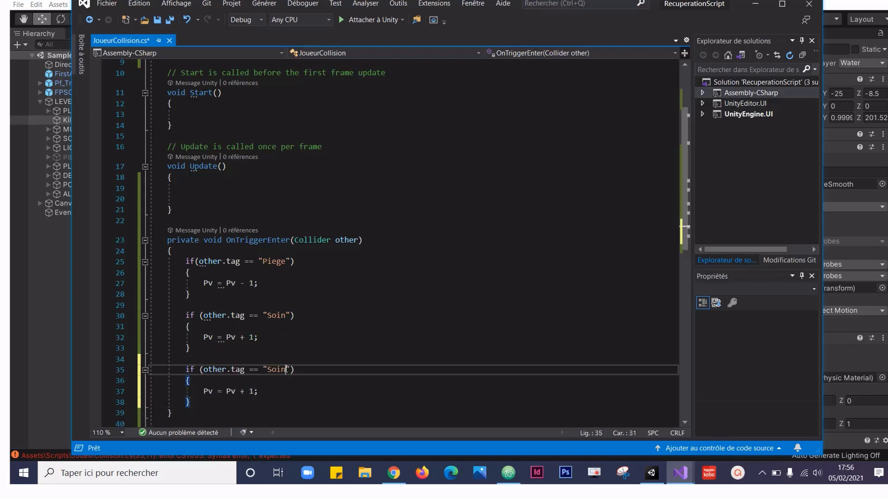
left_click_drag(286, 369, 268, 370)
type("K")
type("illZone")
left_click_drag(226, 391, 256, 391)
type("0")
scroll(249, 392, "down", 2)
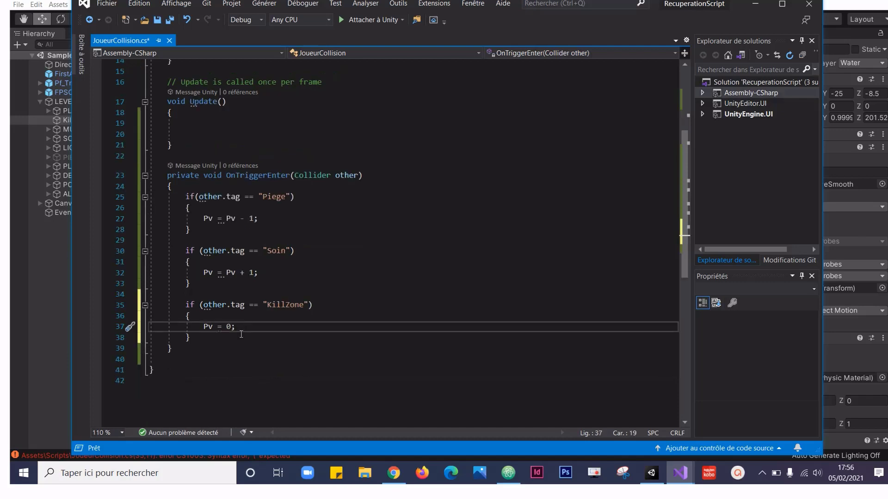
left_click(246, 327)
scroll(246, 326, "down", 1)
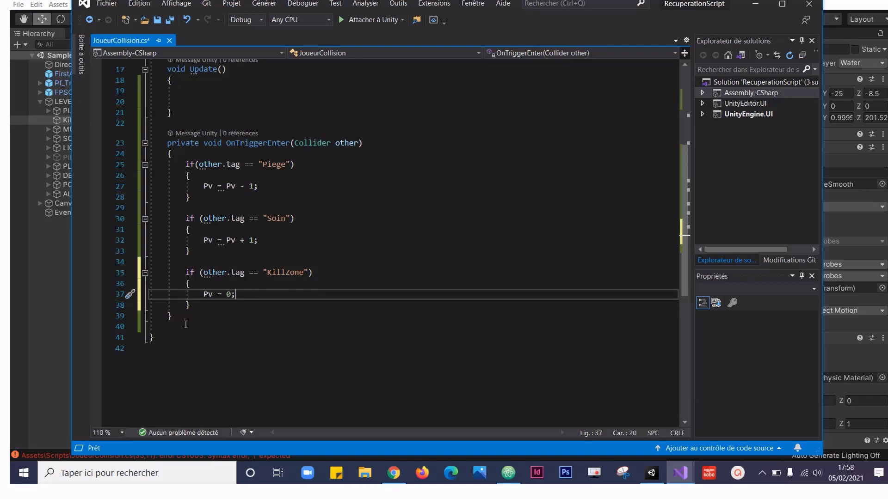
left_click(202, 324)
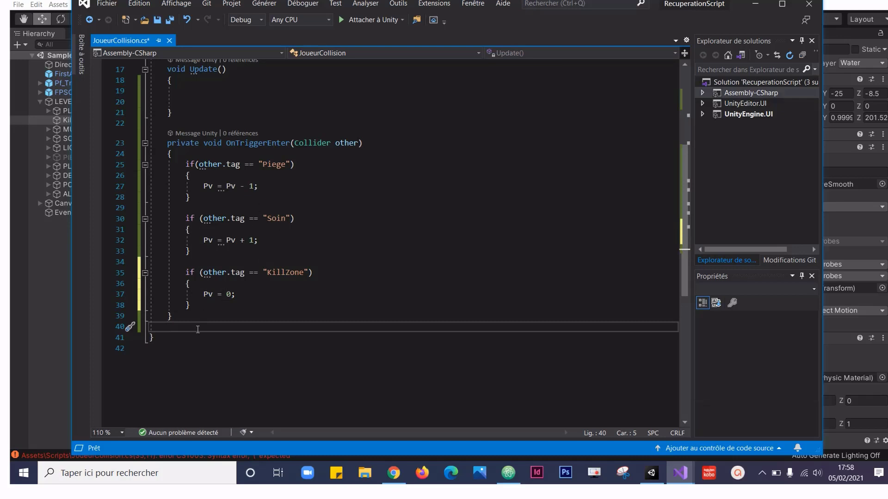
Step: Type public void Restart() with empty braces on a new line after OnTriggerEnter
key("Return")
key("Return")
key("Up")
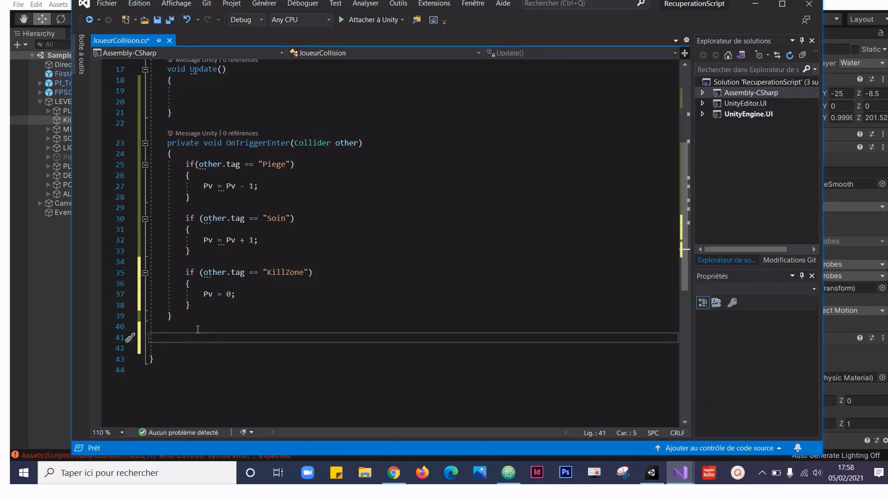
type("pri")
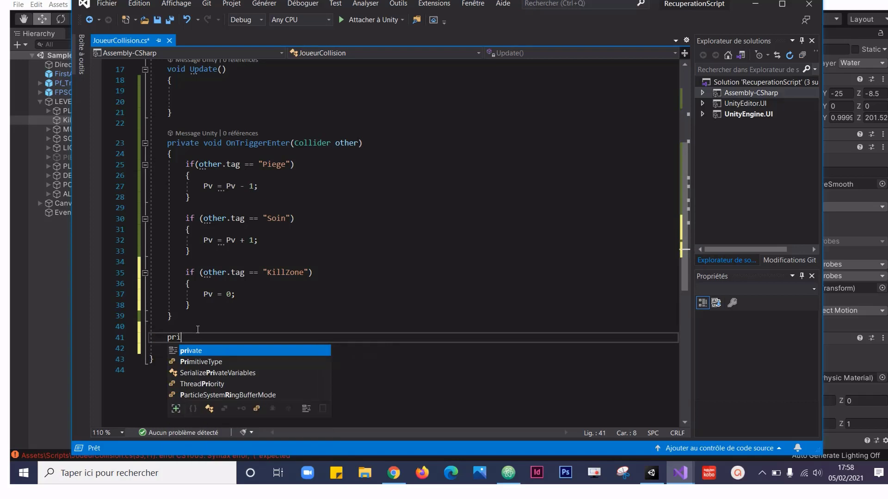
key("BackSpace")
key("BackSpace")
type("ublic void ")
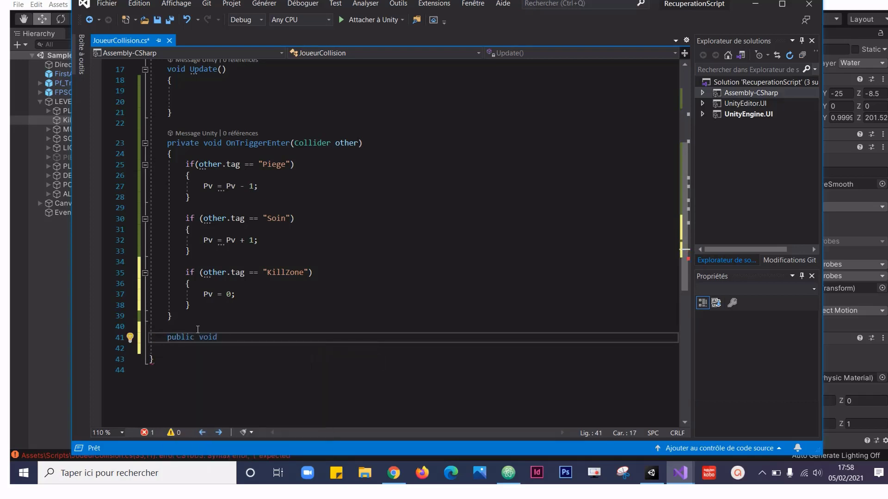
type("Re")
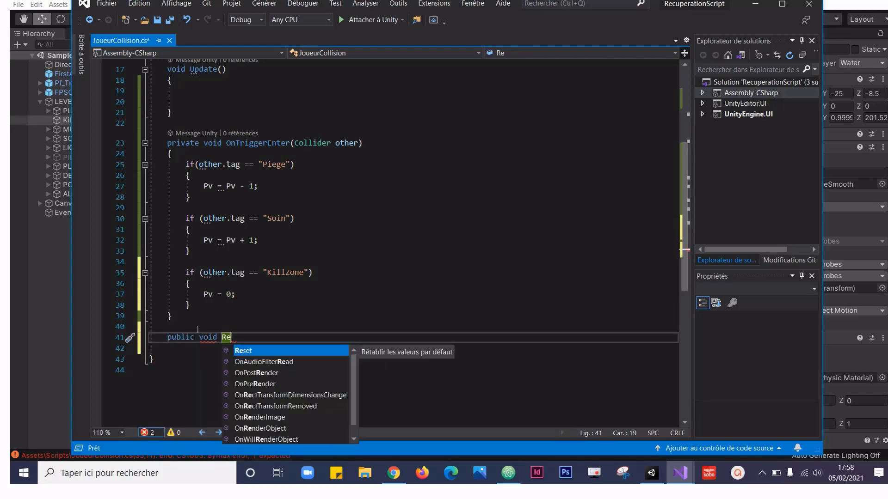
type("start(")
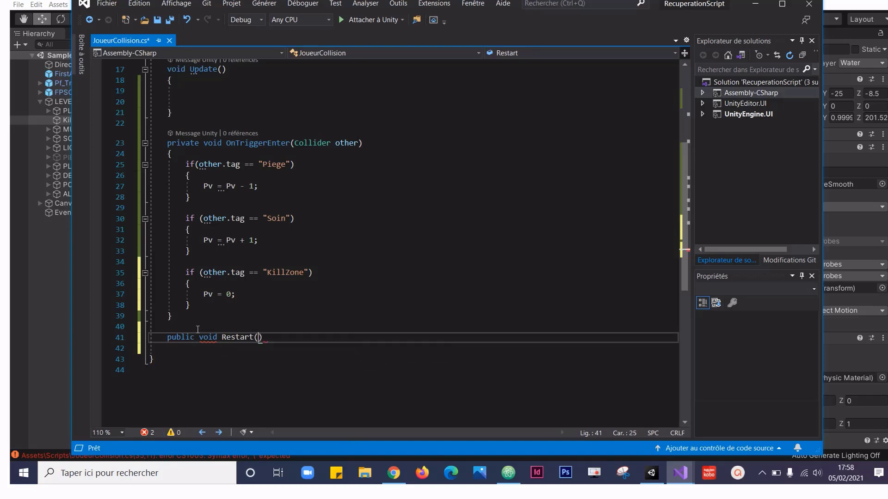
type(")")
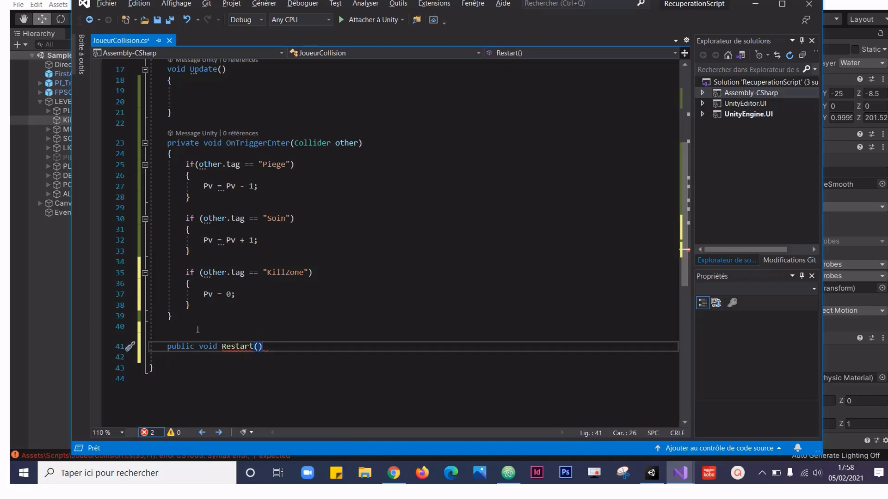
type("{")
key("Return")
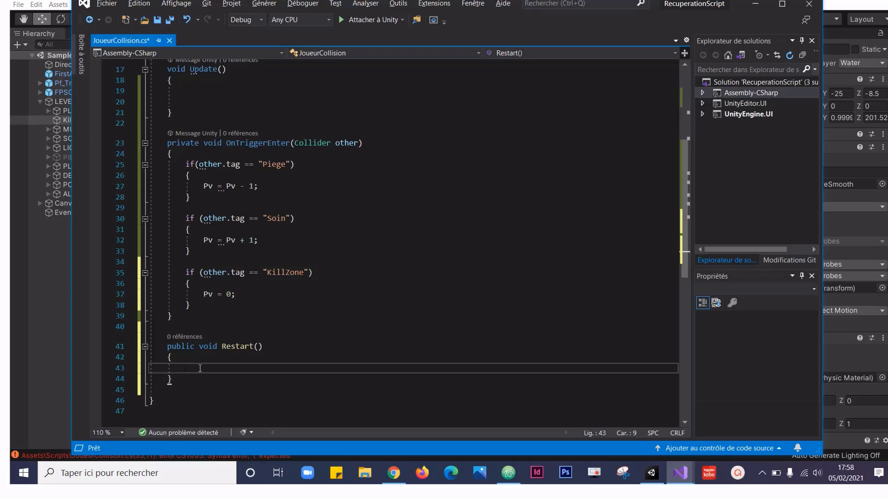
scroll(241, 316, "up", 2)
Step: Add using UnityEngine.SceneManagement; on a new line below using UnityEngine;
scroll(241, 316, "up", 1)
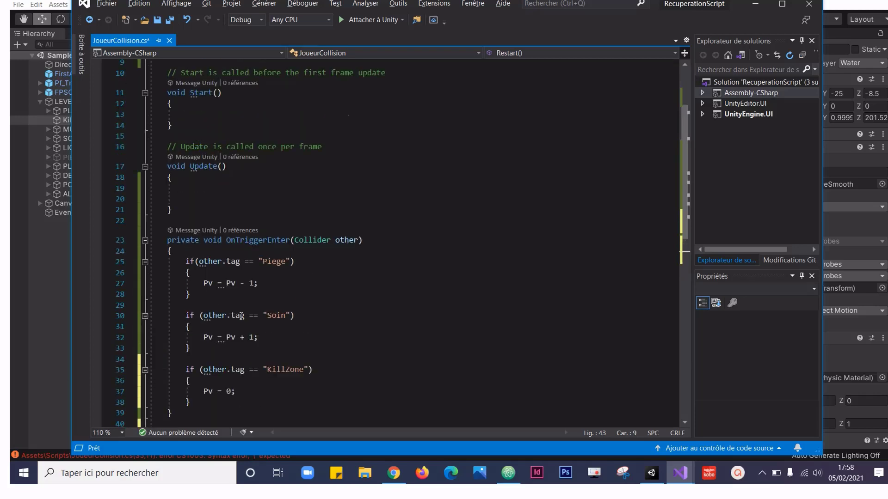
scroll(241, 316, "up", 3)
left_click(234, 86)
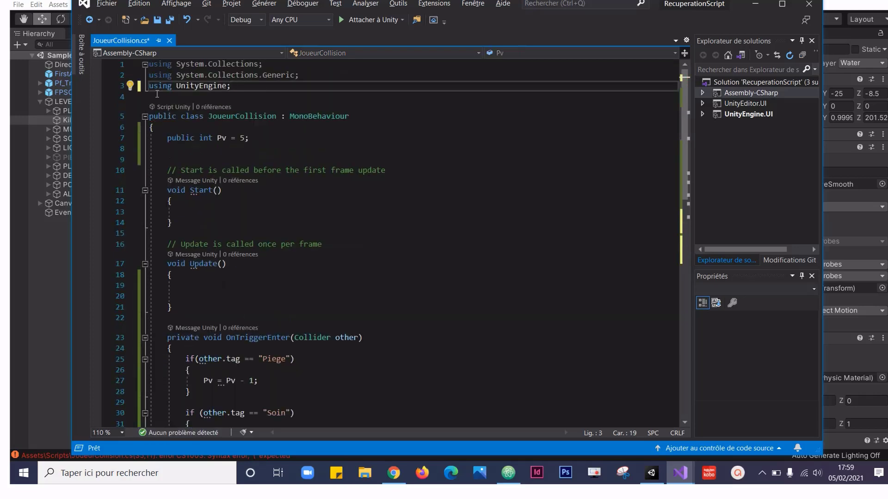
key("Return")
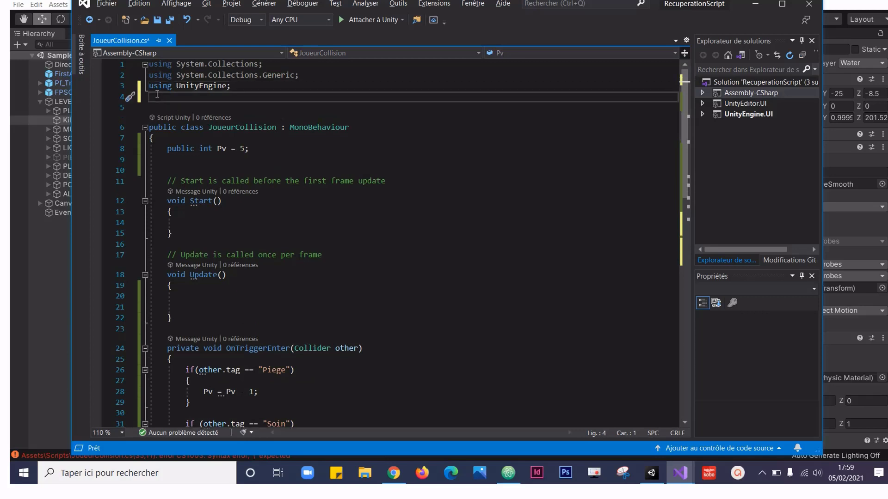
type("using ")
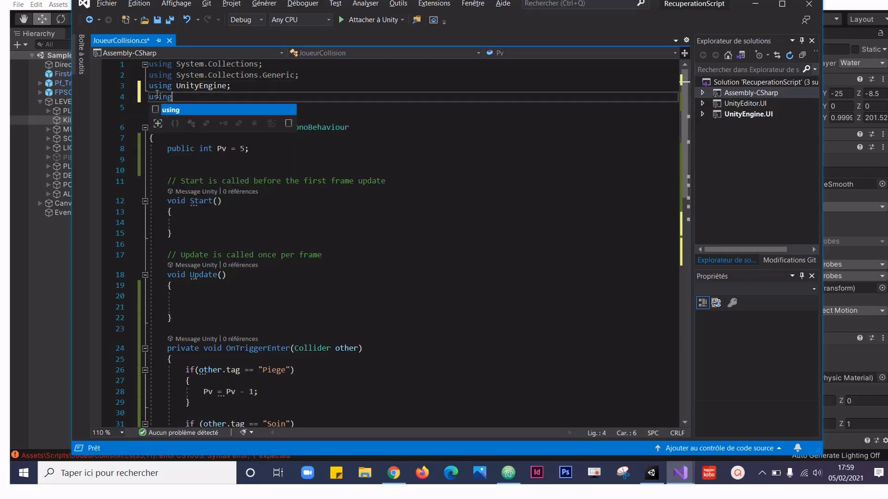
type("U")
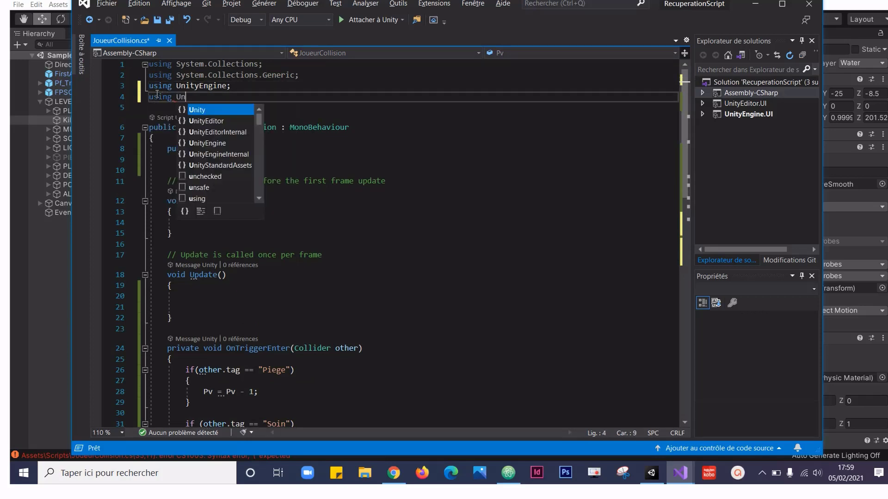
type("n")
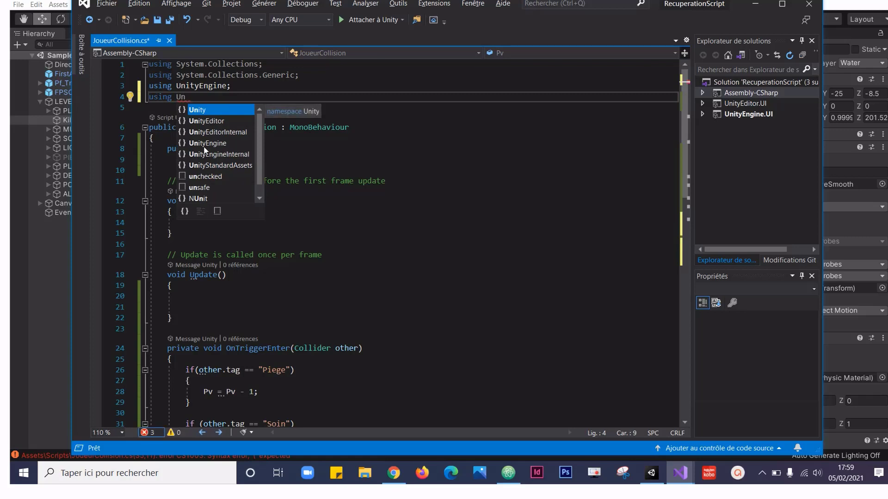
double_click(204, 148)
type("?")
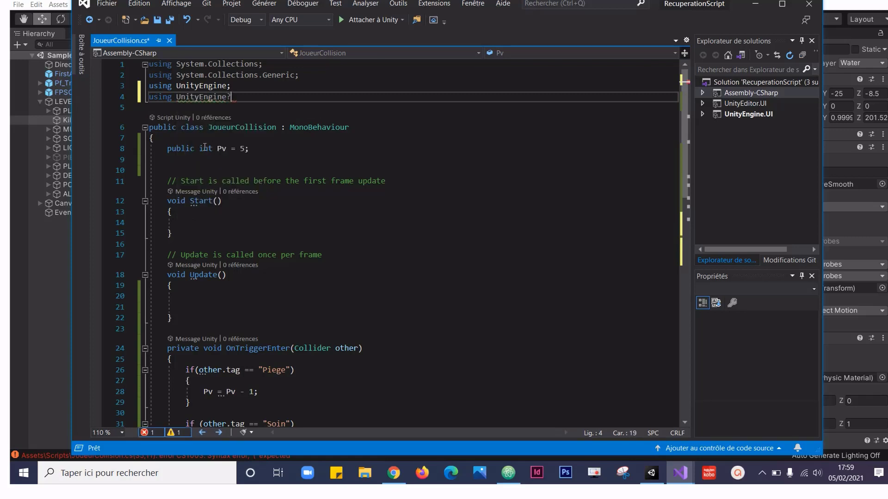
key("BackSpace")
type(".S")
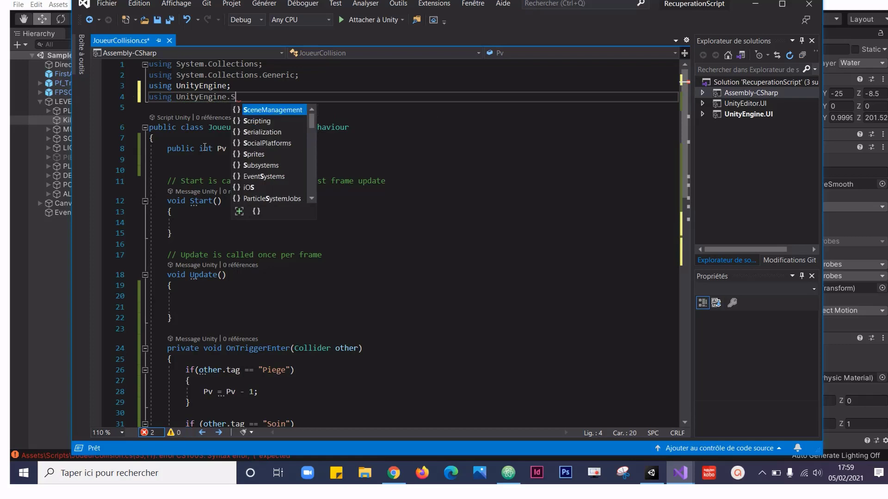
double_click(289, 110)
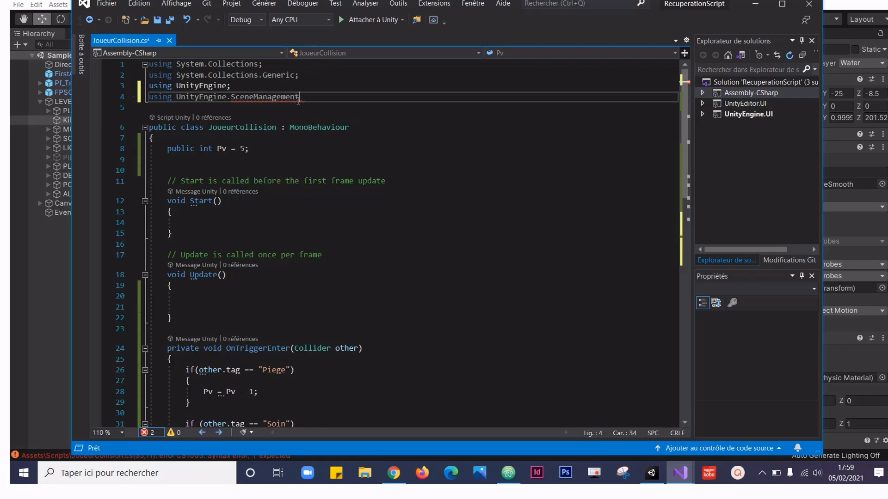
type(";")
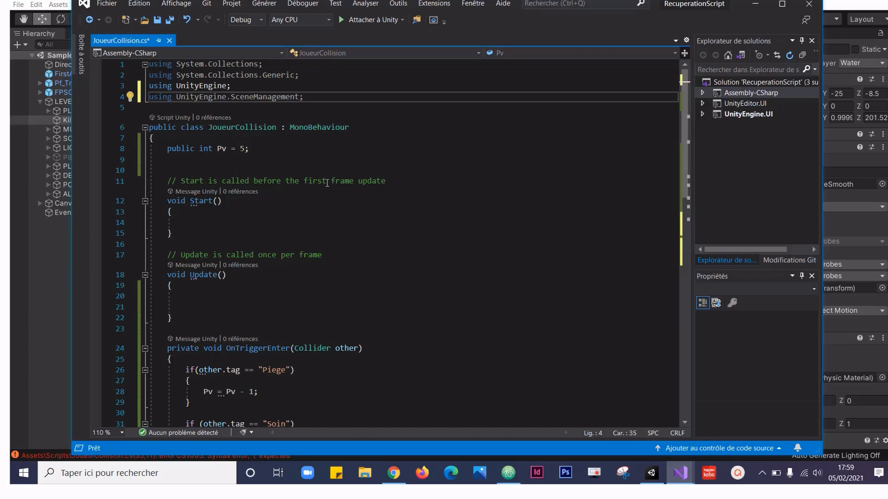
scroll(327, 183, "down", 3)
scroll(281, 228, "down", 5)
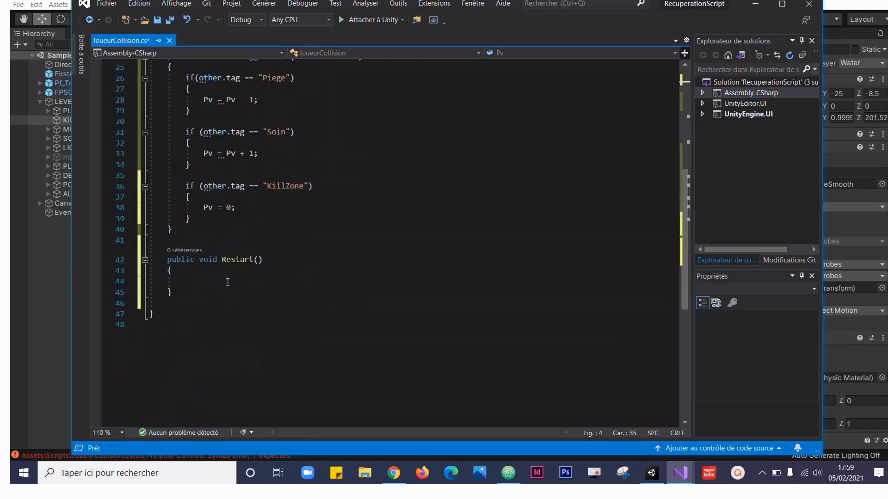
Step: Fill Restart() with the GetActiveScene line, a '// redemarre la scene en jeu' comment, and SceneManager.LoadScene(scene.name);
left_click(227, 281)
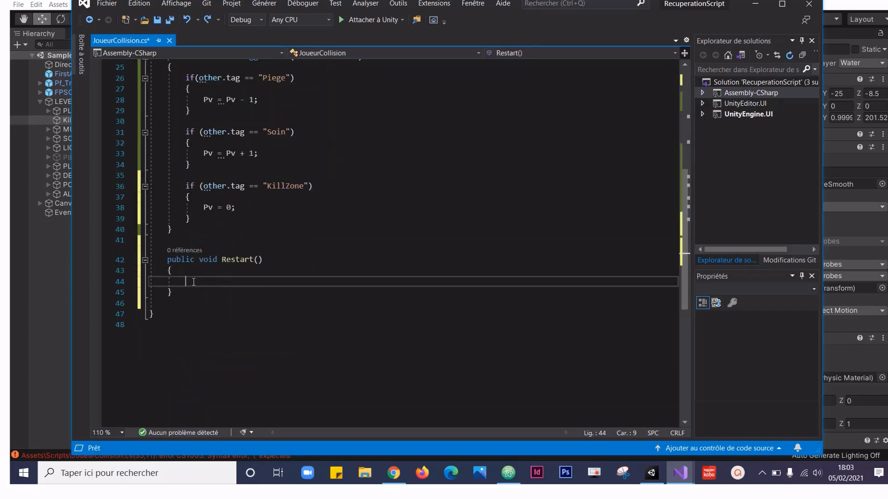
type("Scene scene = SceneManager.GetActiveScene();")
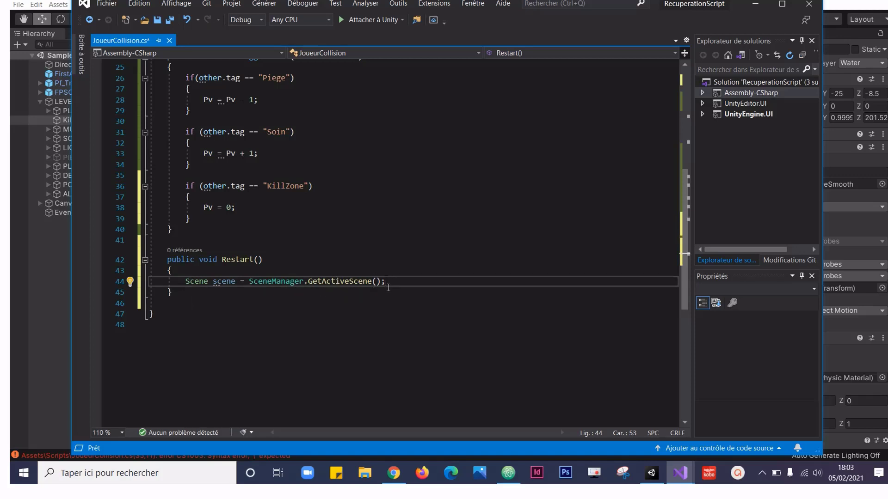
mouse_move(313, 281)
type(" // ")
type("redemarre la scene en jeu")
key("Return")
type("SceneManager.LoadScene(scene.name);")
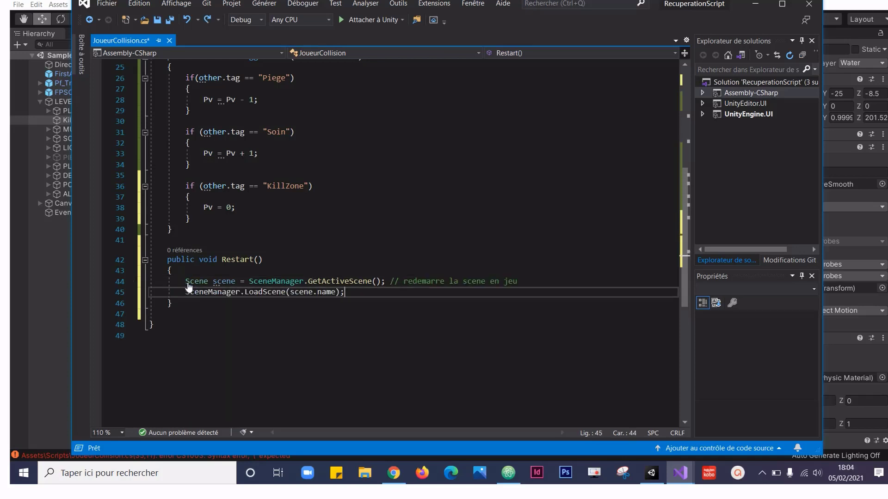
key("Down")
key("Down")
key("Down")
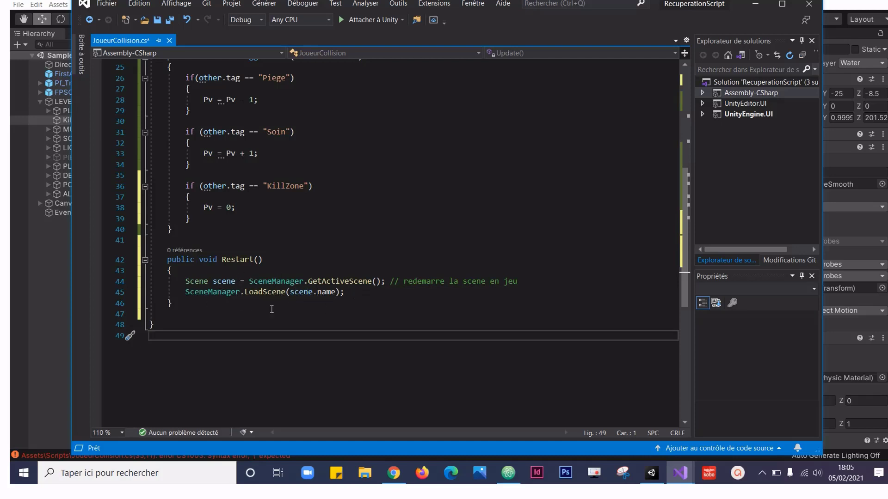
scroll(292, 301, "up", 3)
scroll(295, 288, "down", 2)
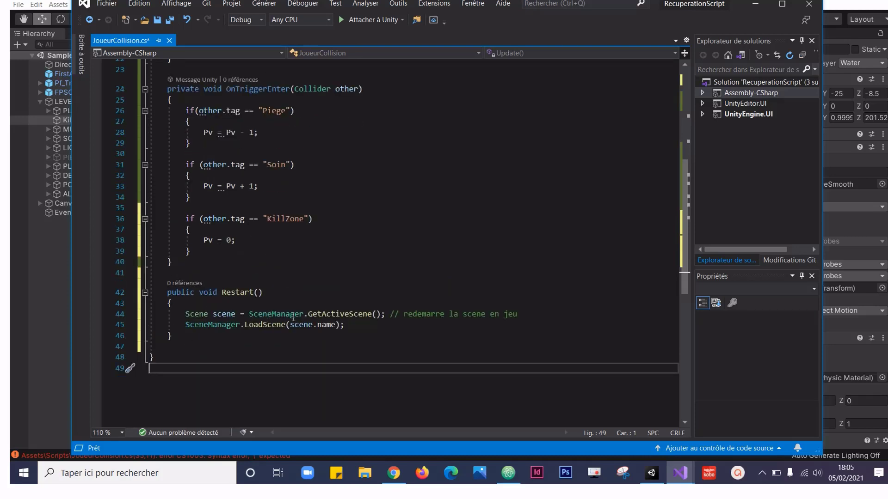
Step: Add a Restart(); call after the KillZone check, picking Restart from IntelliSense
left_click(200, 252)
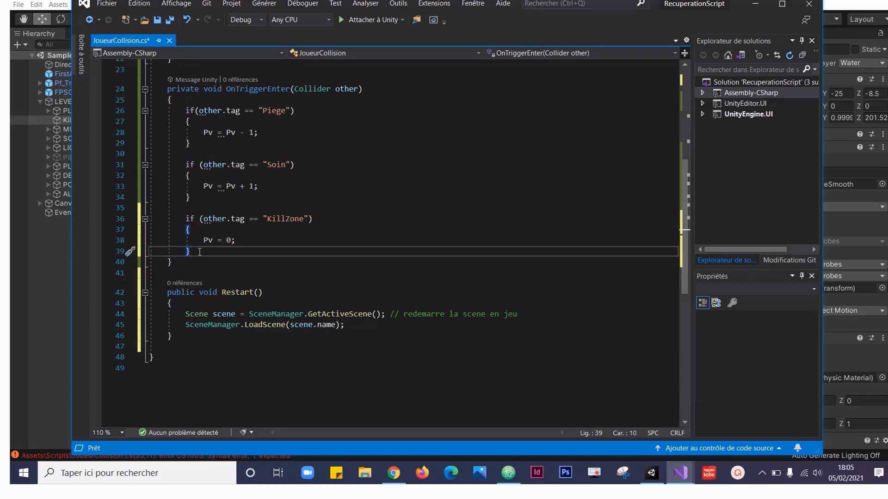
key("Return")
key("Return")
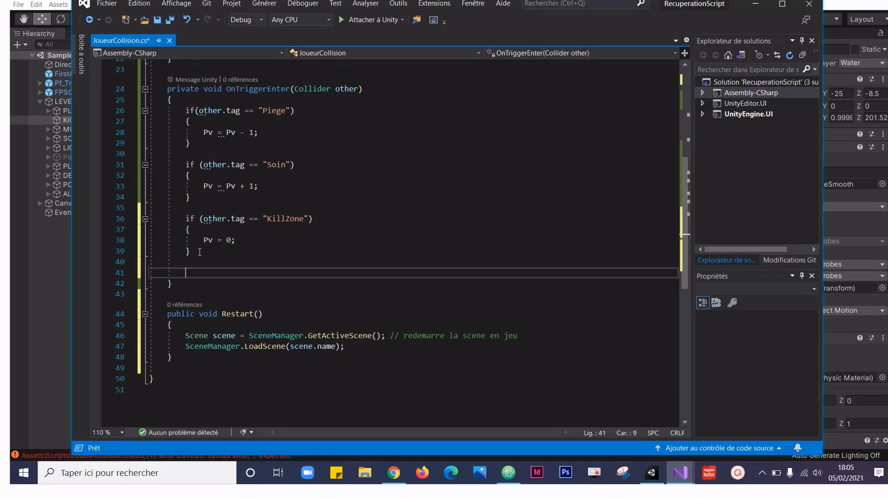
type("REs")
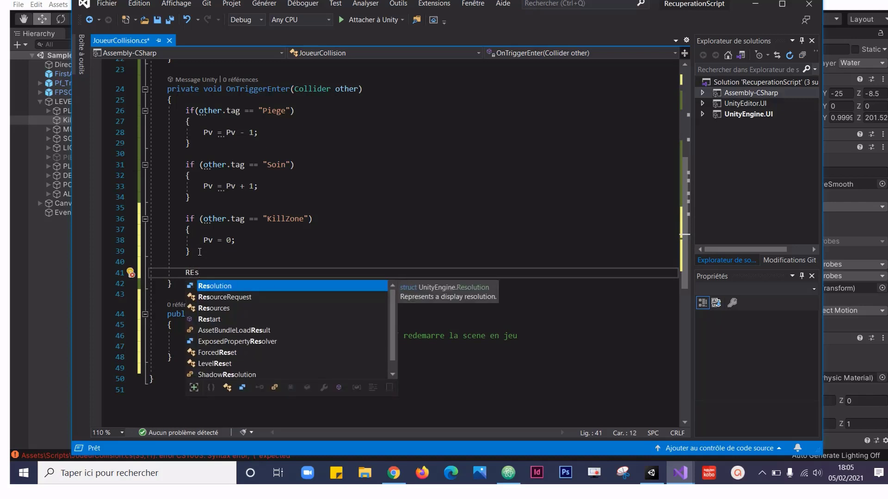
double_click(221, 318)
type("(")
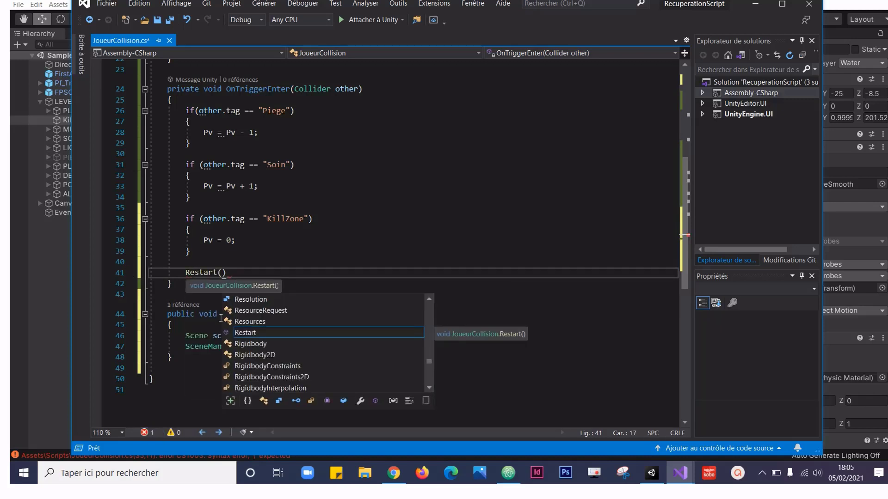
type(");")
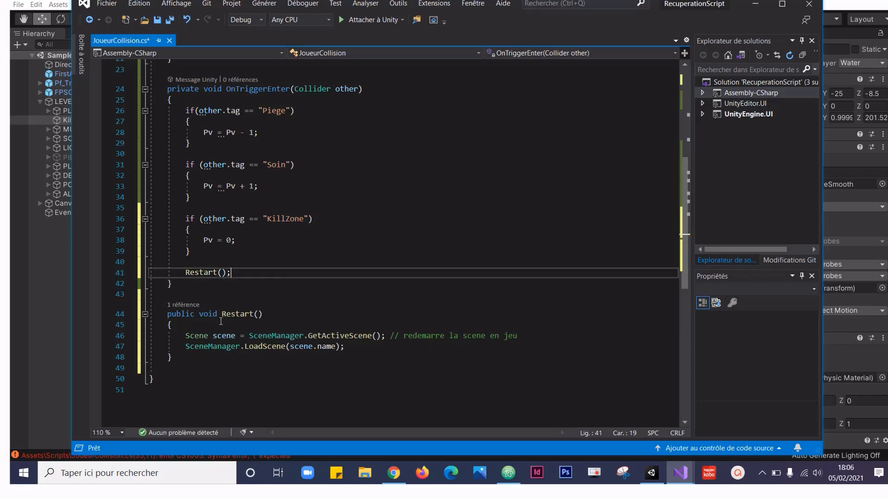
scroll(221, 321, "up", 3)
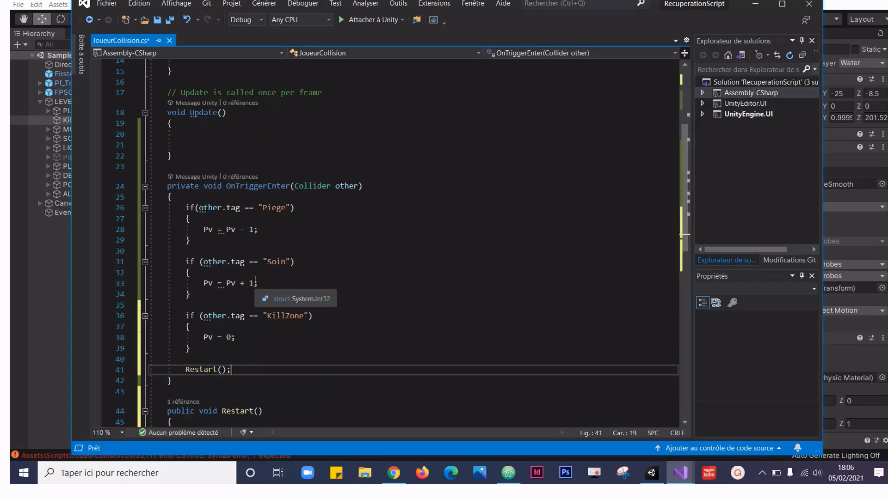
scroll(239, 336, "down", 1)
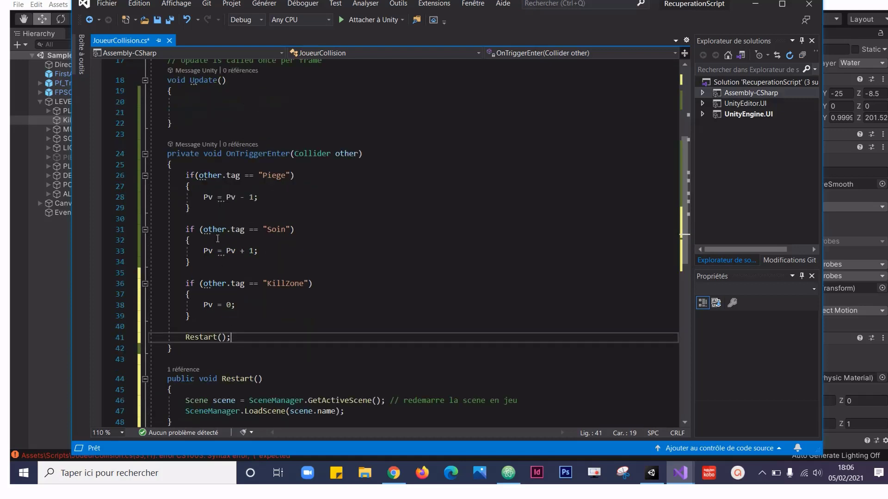
scroll(208, 324, "down", 1)
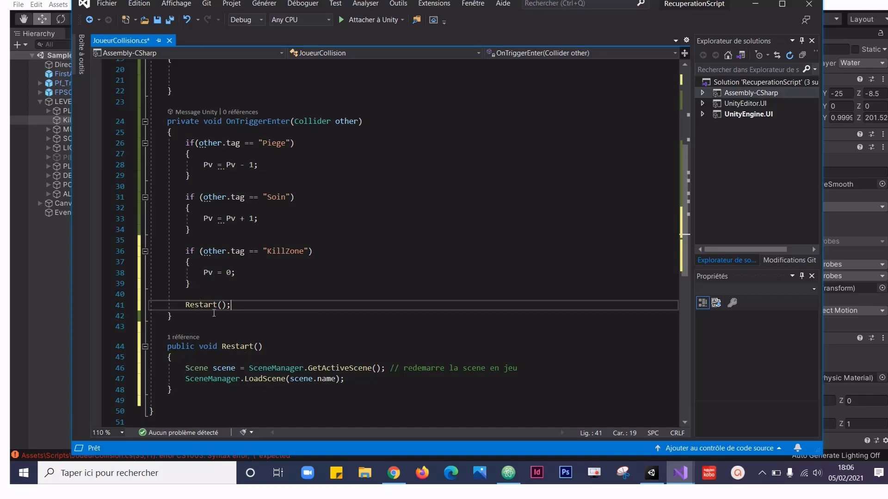
Step: Insert an if(Pv == 0){ condition above the active-scene line in Restart()
left_click(186, 368)
key("Return")
key("Return")
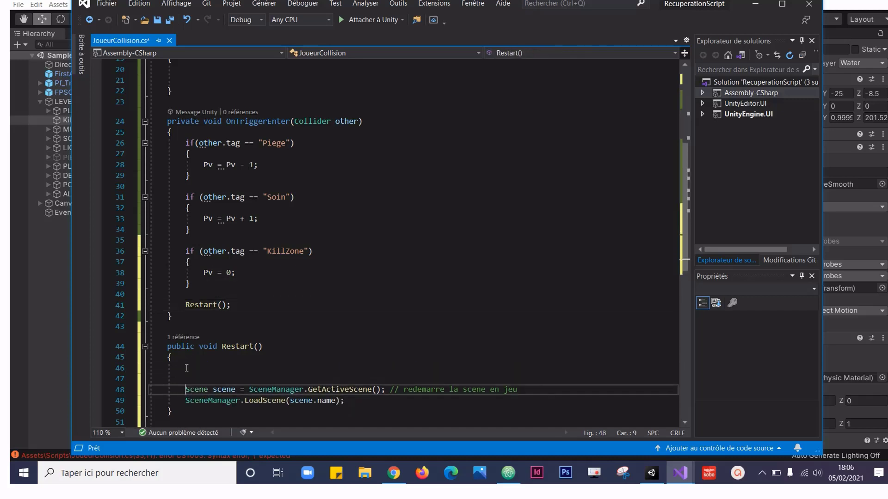
key("Up")
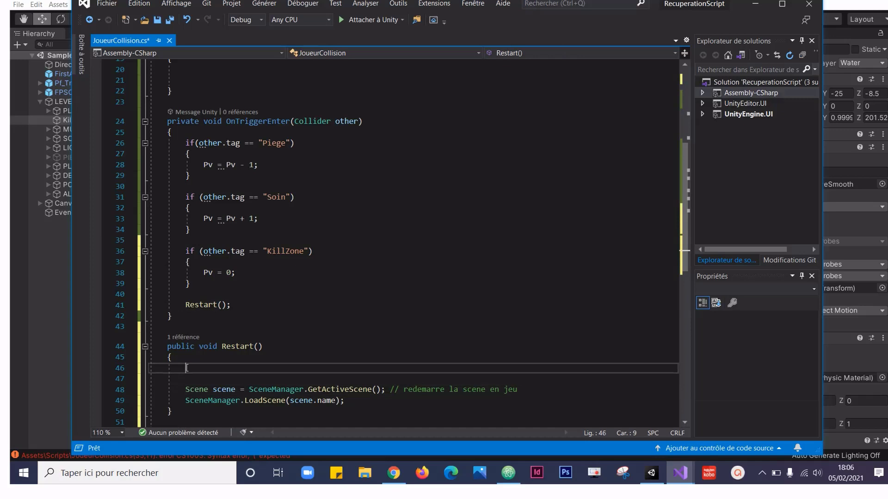
key("Up")
type("if(")
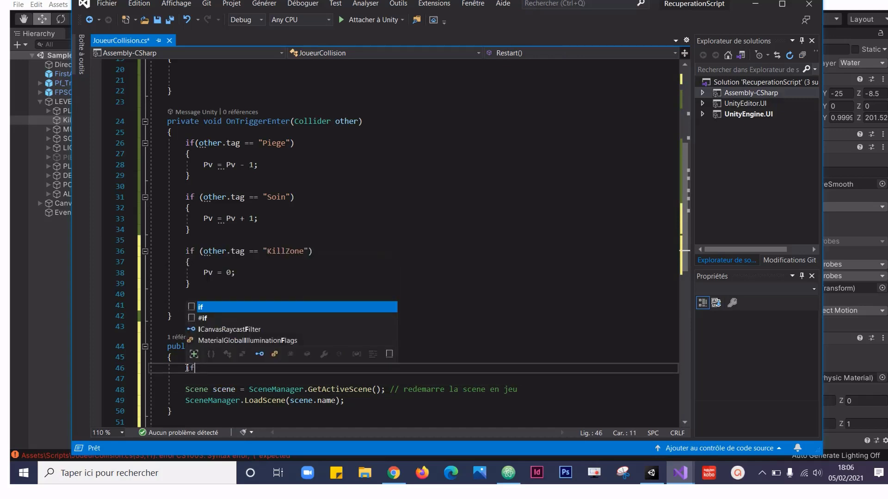
left_click_drag(228, 272, 204, 267)
key("ctrl+c")
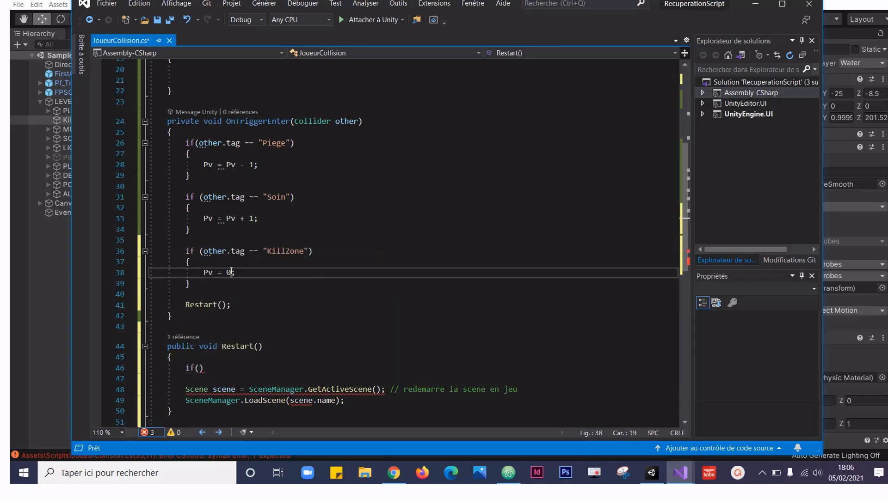
left_click(198, 368)
key("ctrl+v")
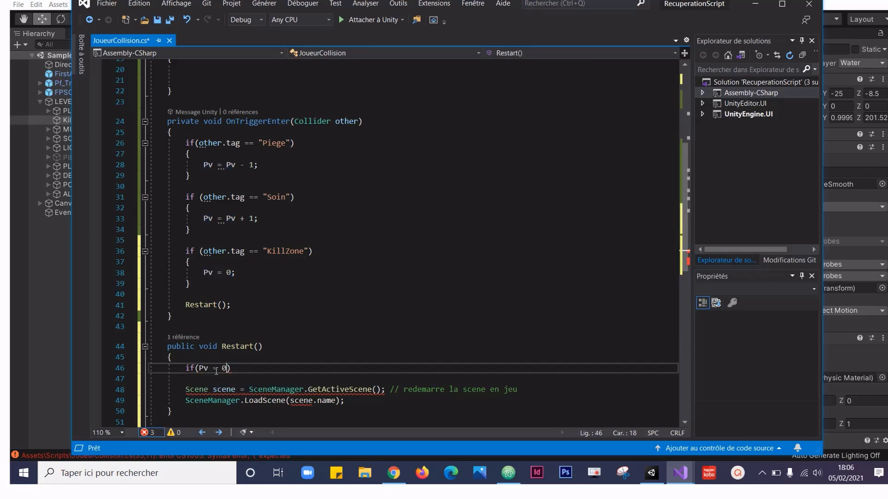
left_click(217, 368)
type("=")
left_click(262, 371)
type("{")
key("Return")
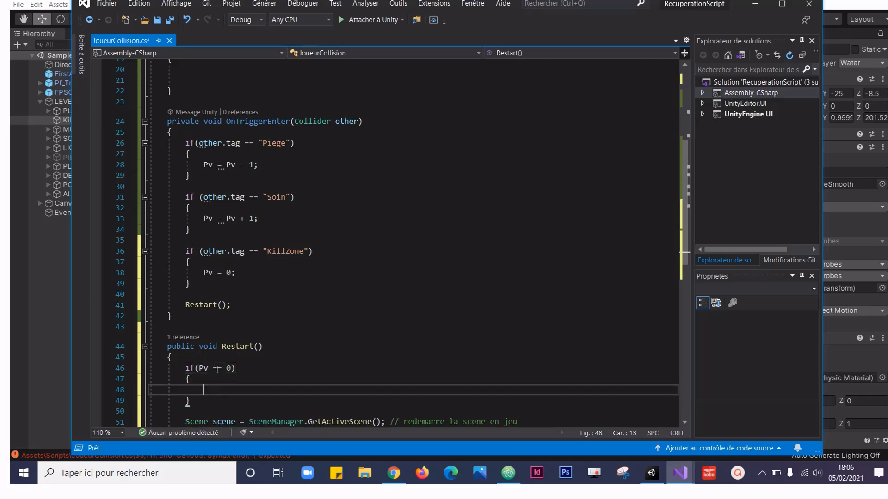
Step: Move the GetActiveScene and LoadScene lines inside the new if block
scroll(353, 392, "down", 3)
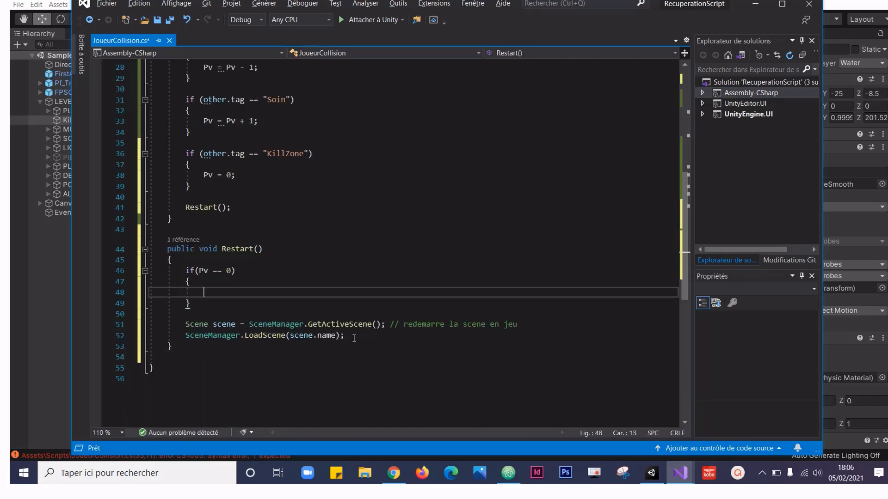
mouse_move(352, 336)
left_mouse_down()
mouse_move(185, 324)
mouse_move(204, 292)
left_mouse_up()
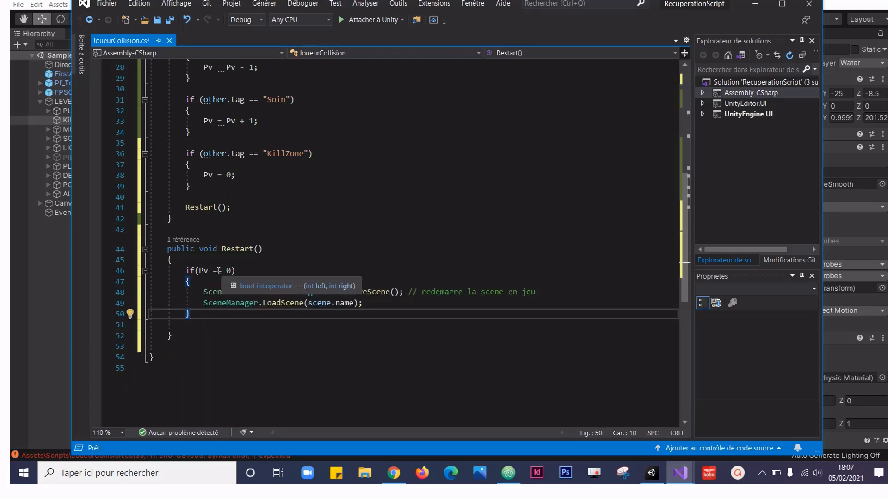
scroll(274, 272, "up", 1)
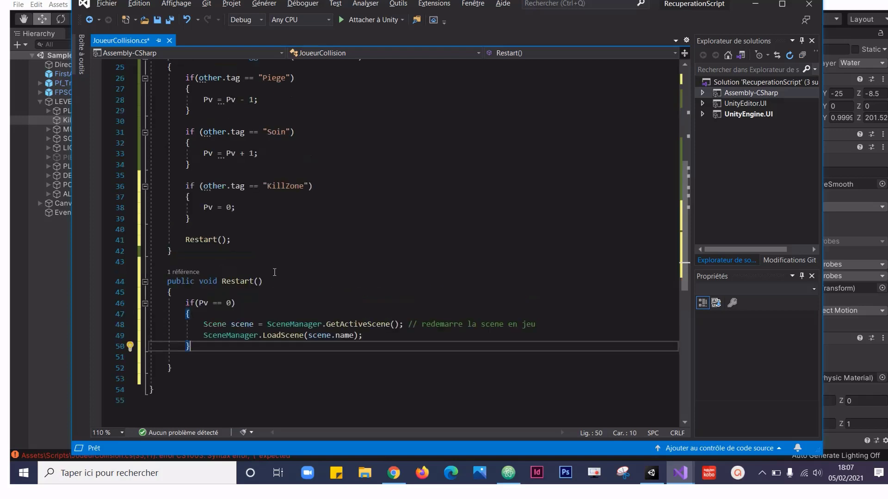
scroll(274, 273, "down", 1)
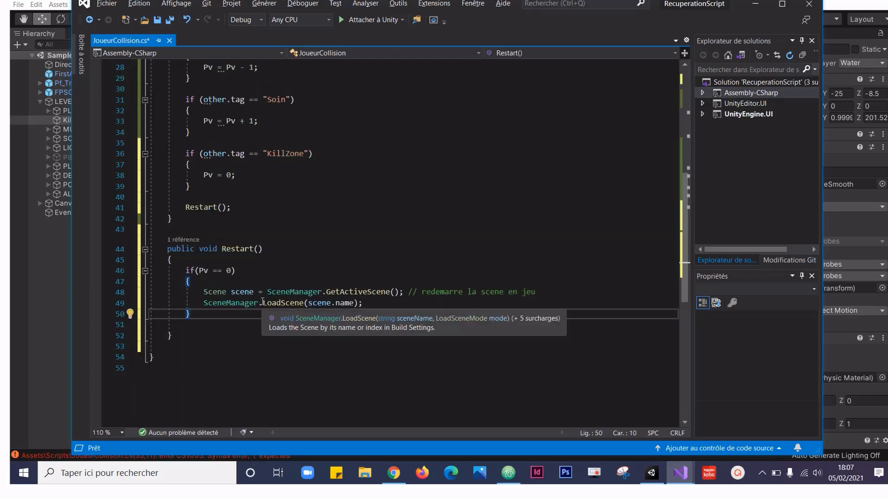
scroll(249, 270, "up", 2)
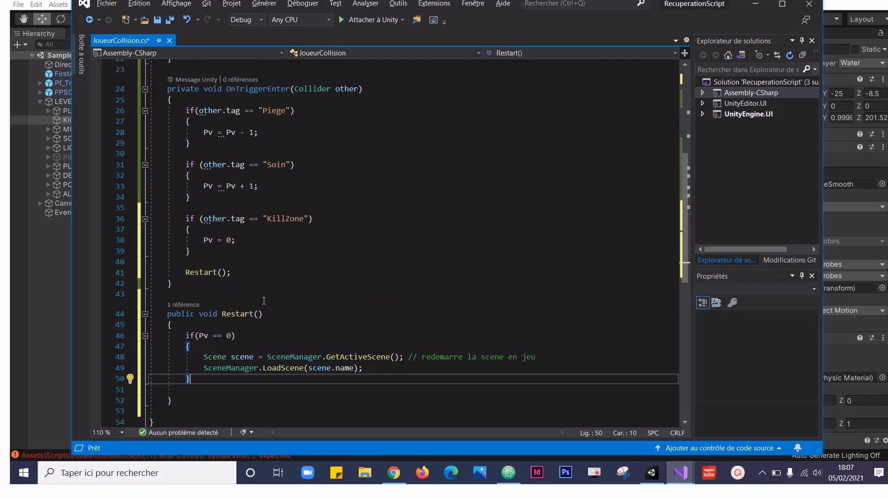
scroll(244, 306, "down", 2)
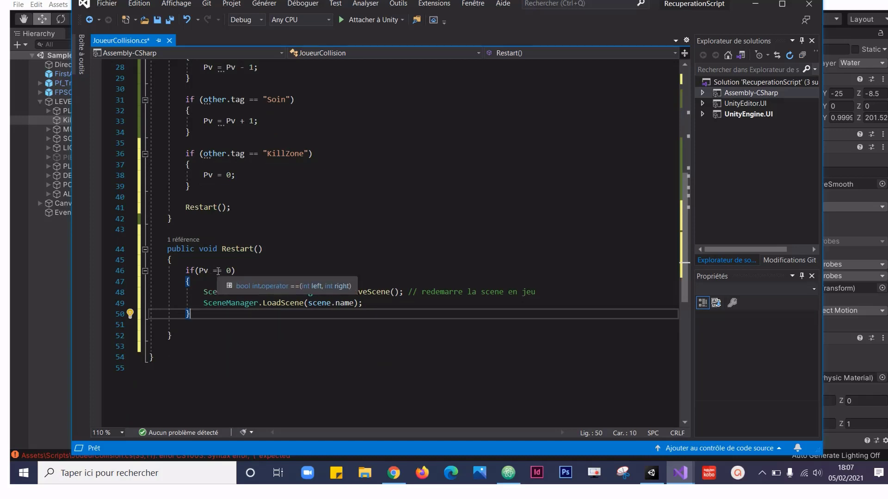
Step: Change the condition to Pv <= 0 and save JoueurCollision.cs
left_click(217, 271)
key("BackSpace")
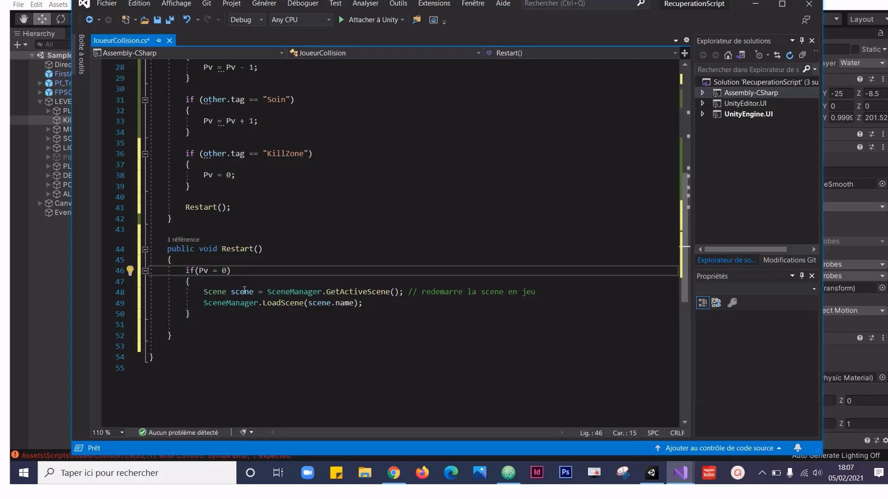
type("<")
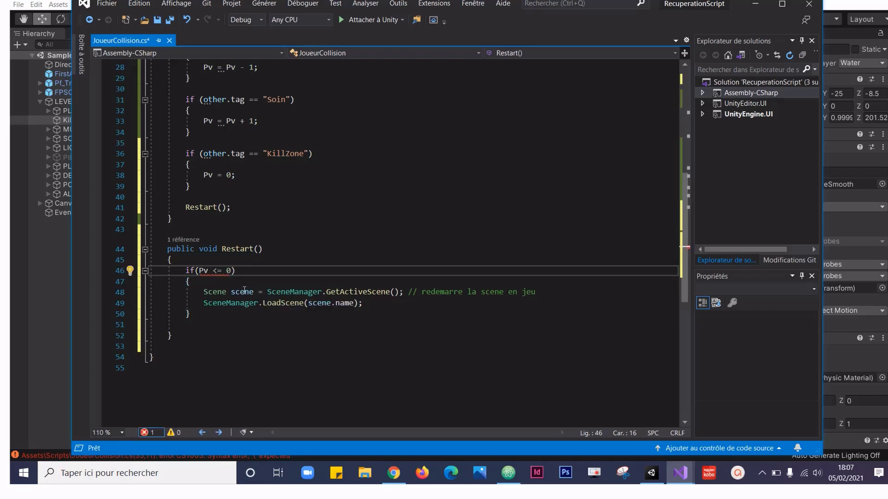
left_click(249, 273)
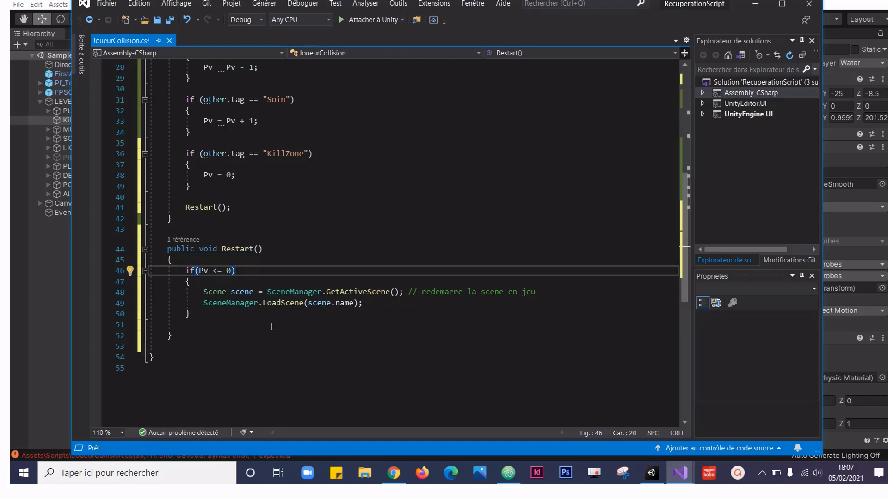
key("ctrl+s")
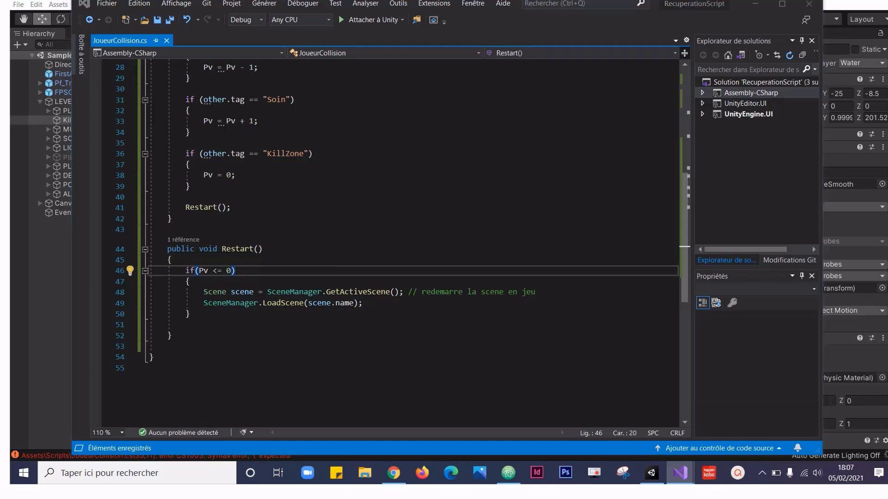
Step: Drag JoueurCollision from Assets > Scripts onto FPSController, then enter Play mode
left_click(47, 276)
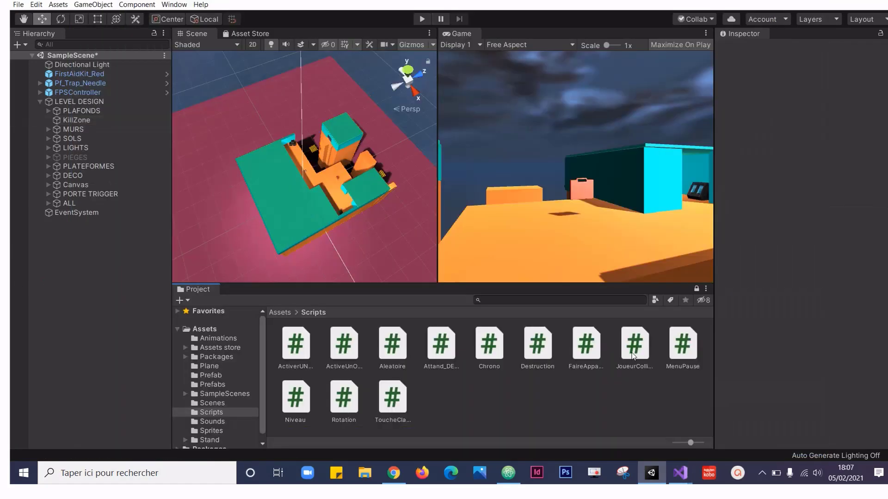
left_click_drag(110, 99, 85, 93)
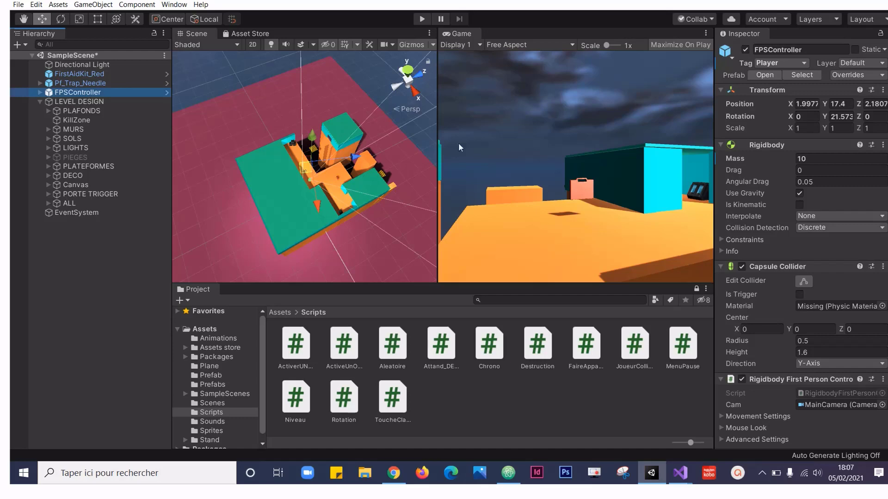
scroll(779, 279, "down", 10)
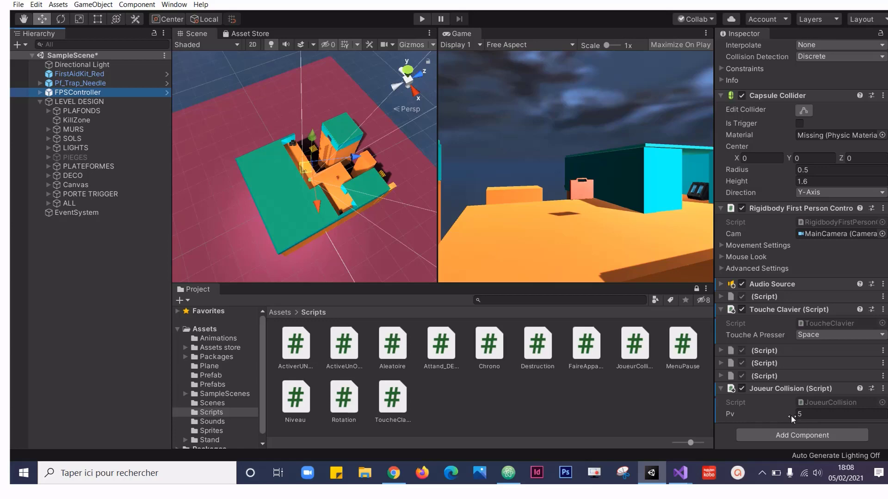
left_click(423, 19)
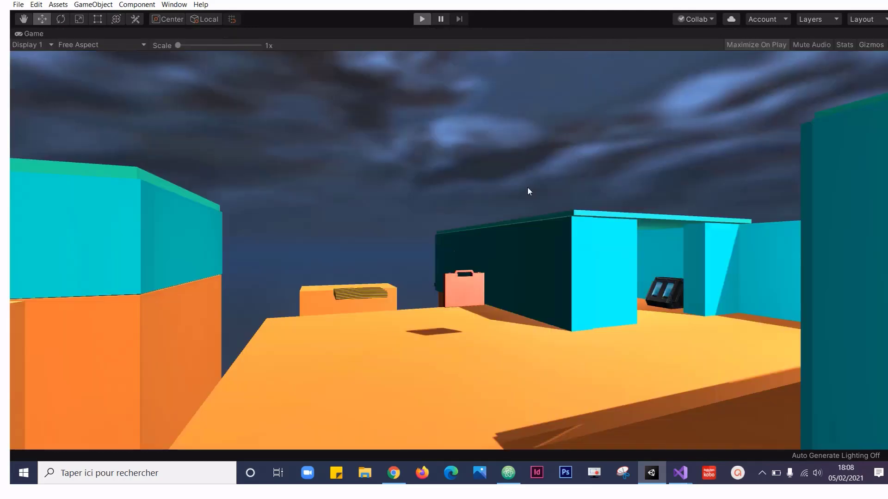
Step: Walk the player past the crates, spike trap, teal walls and briefcase building
key("w")
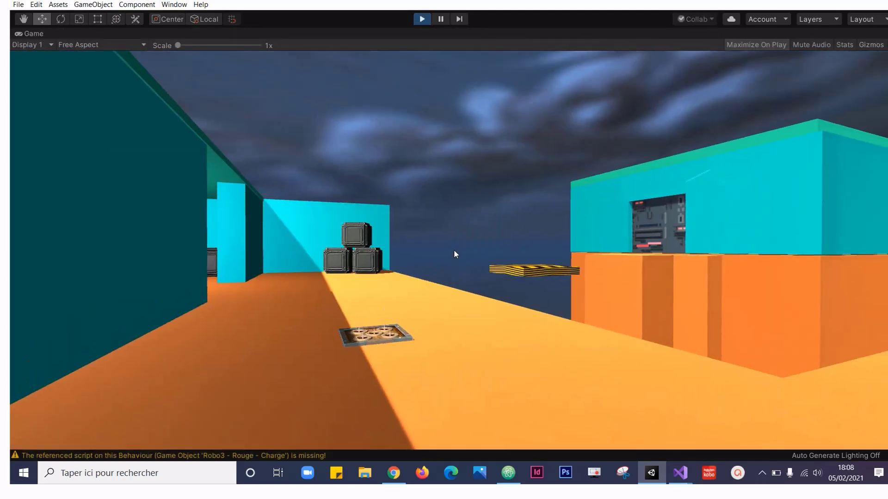
key("w")
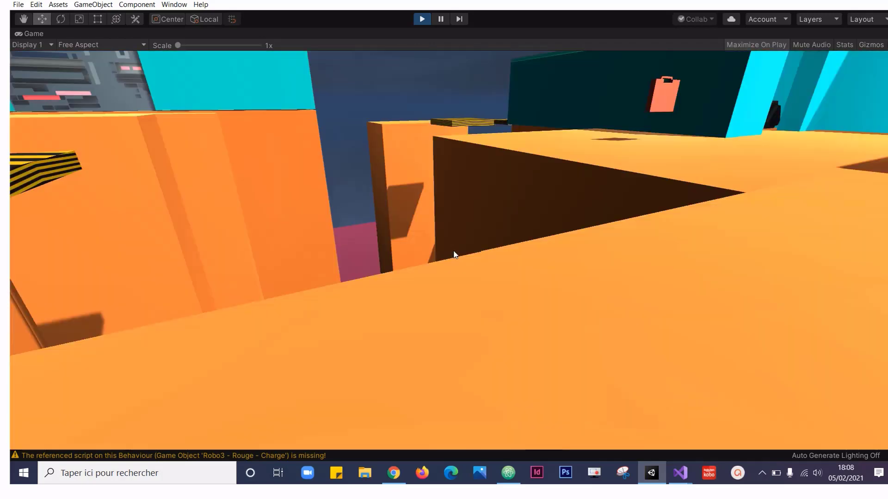
key("w")
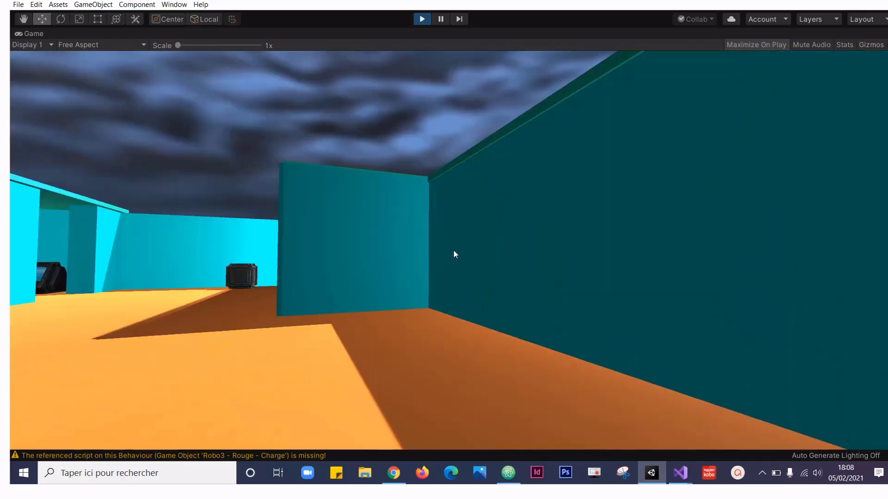
key("w")
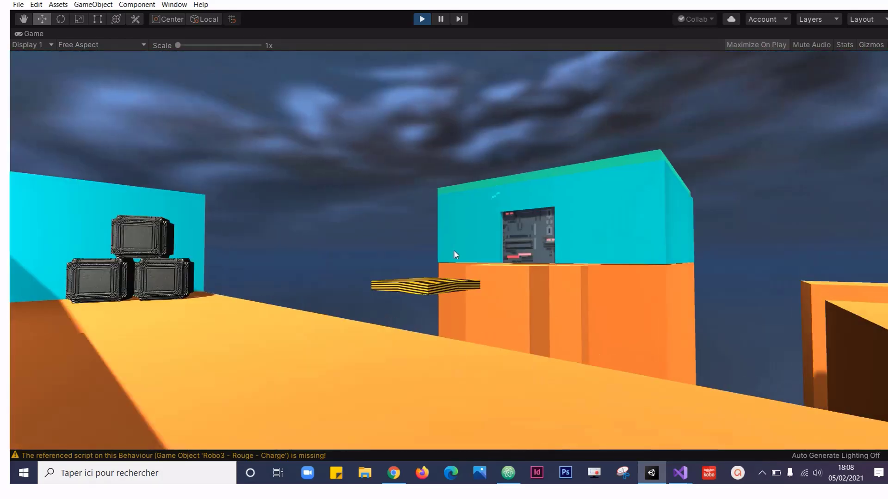
key("w")
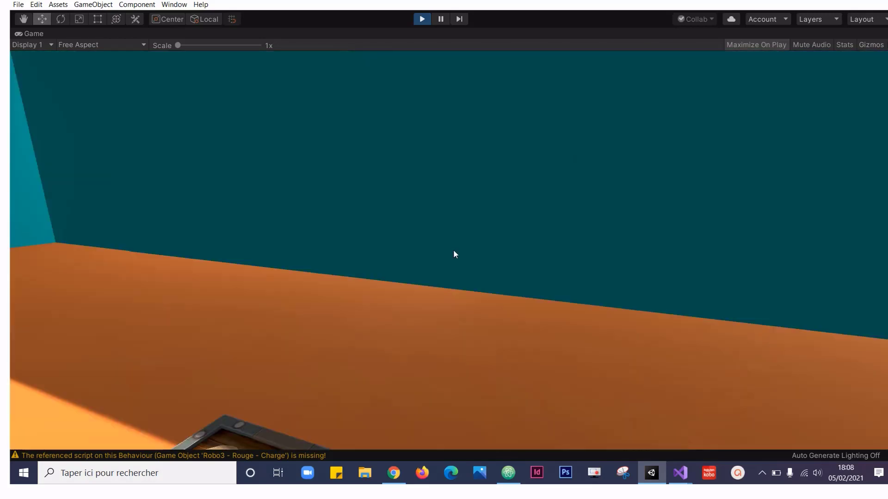
key("w")
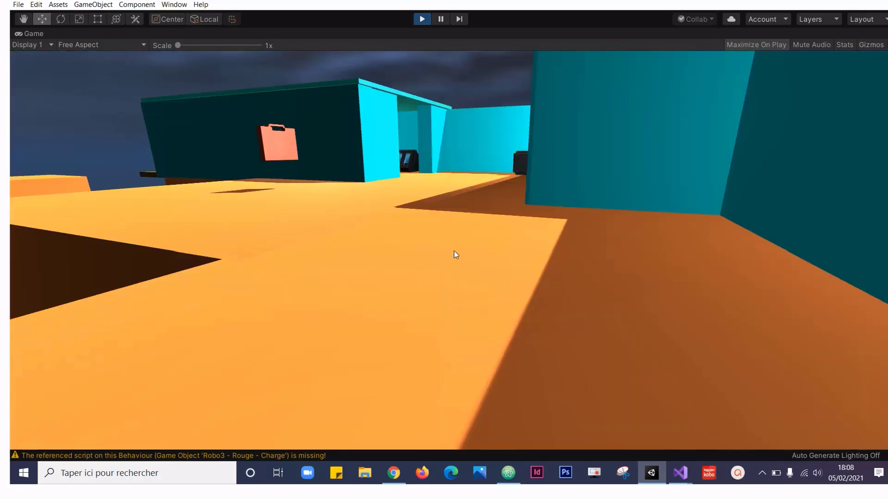
key("w")
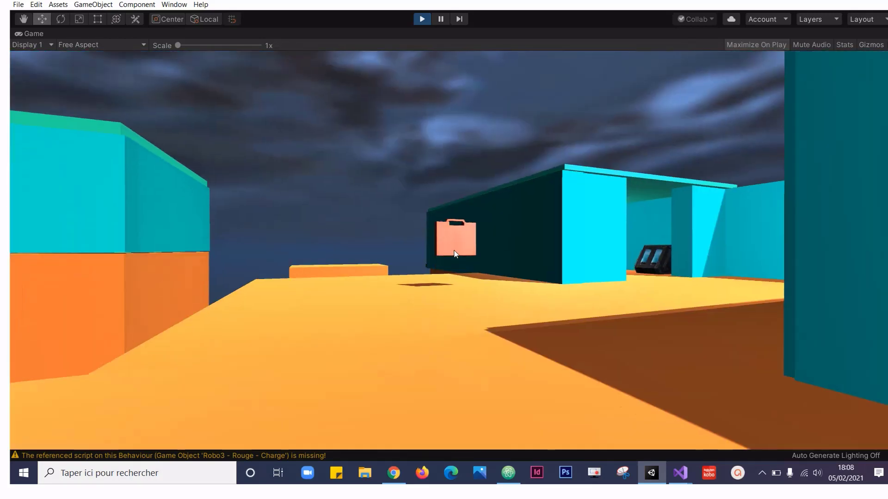
key("w")
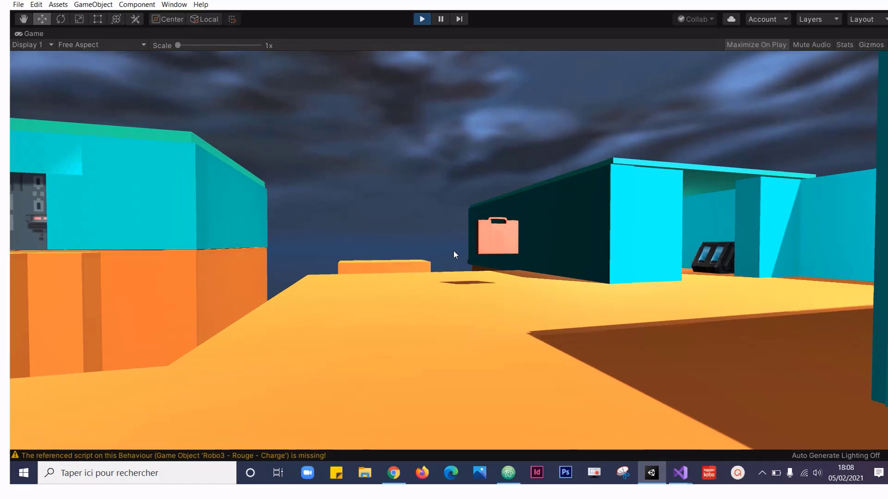
key("w")
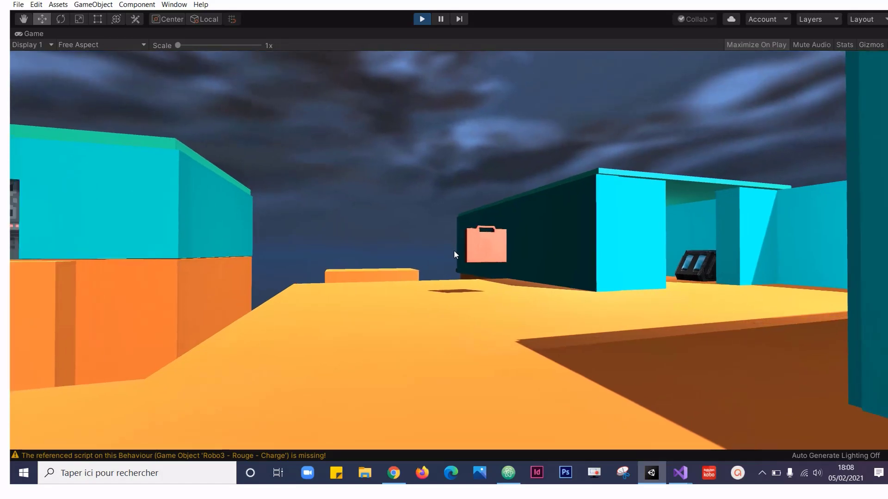